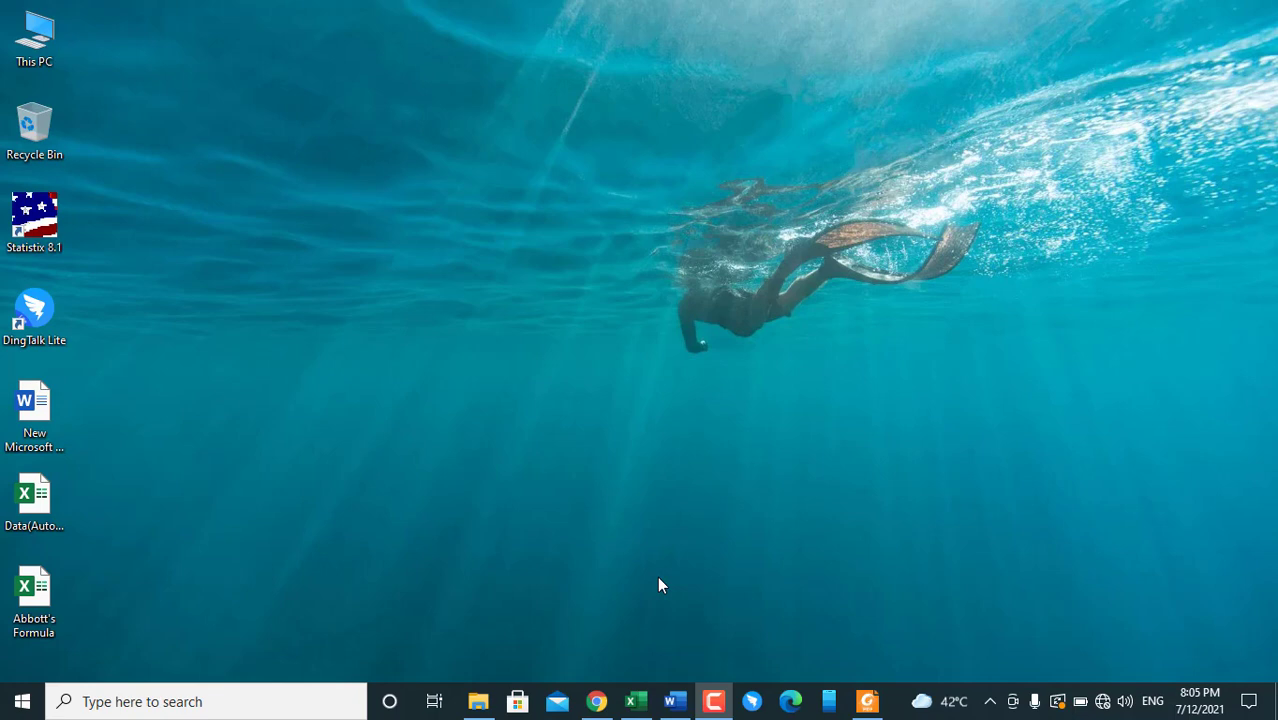
Switch to the Word document and review Abbott's formula for percentage corrected mortality.
left_click(676, 703)
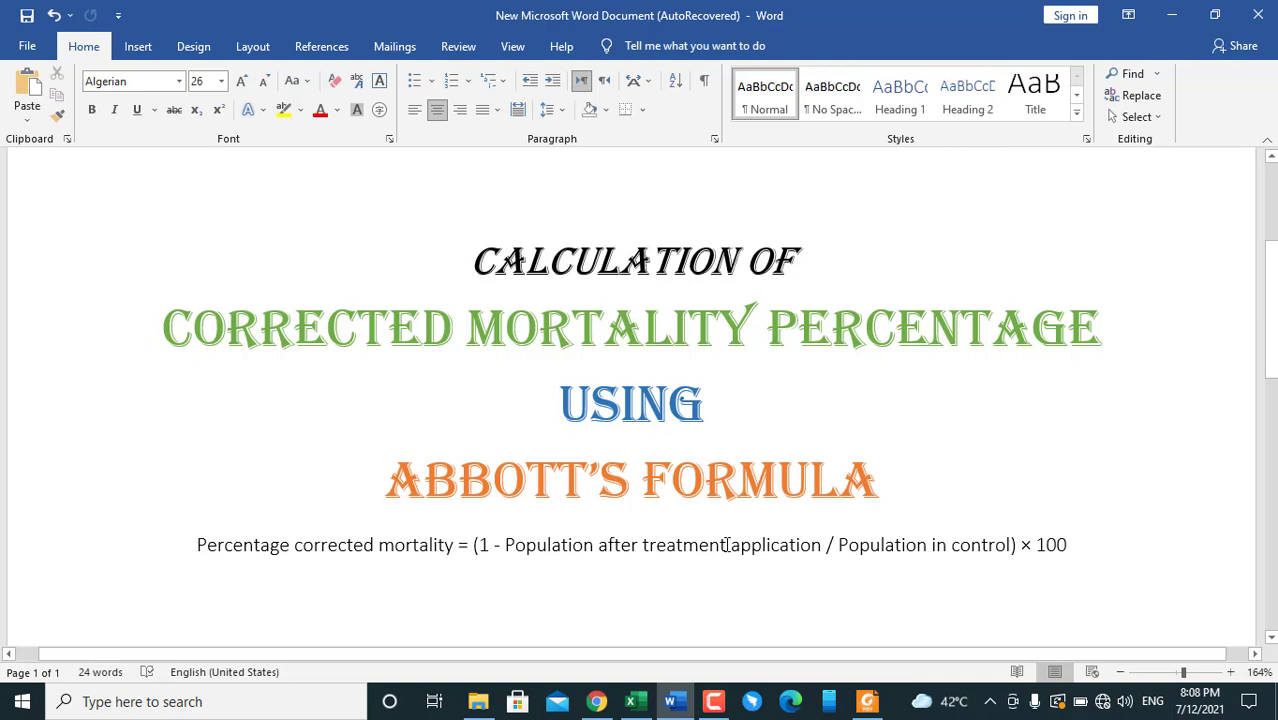
left_click(727, 544)
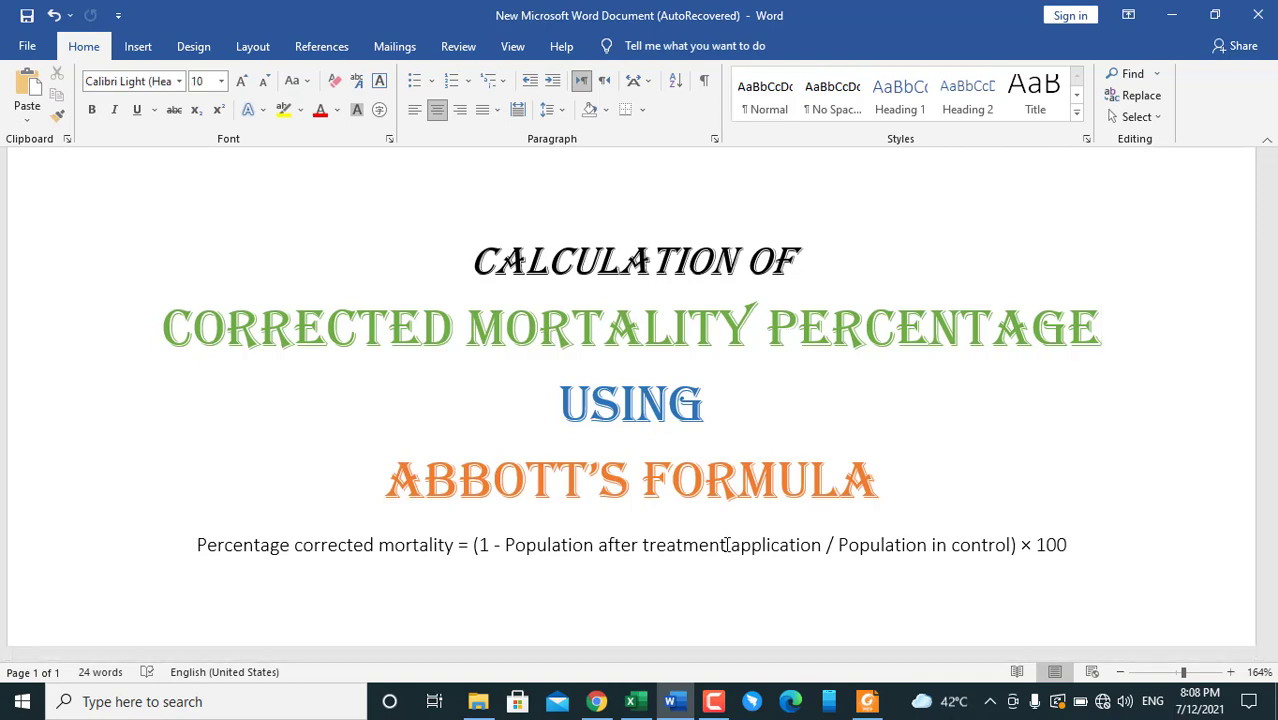
right_click(727, 544)
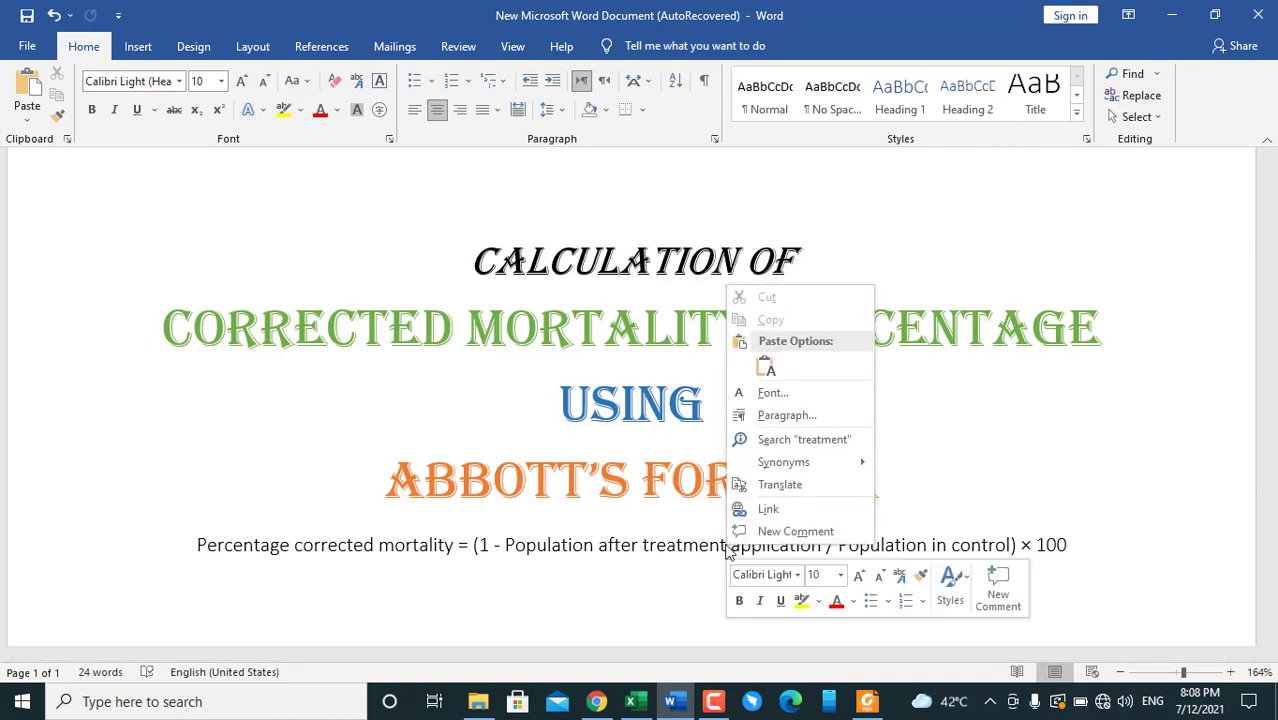
key("Escape")
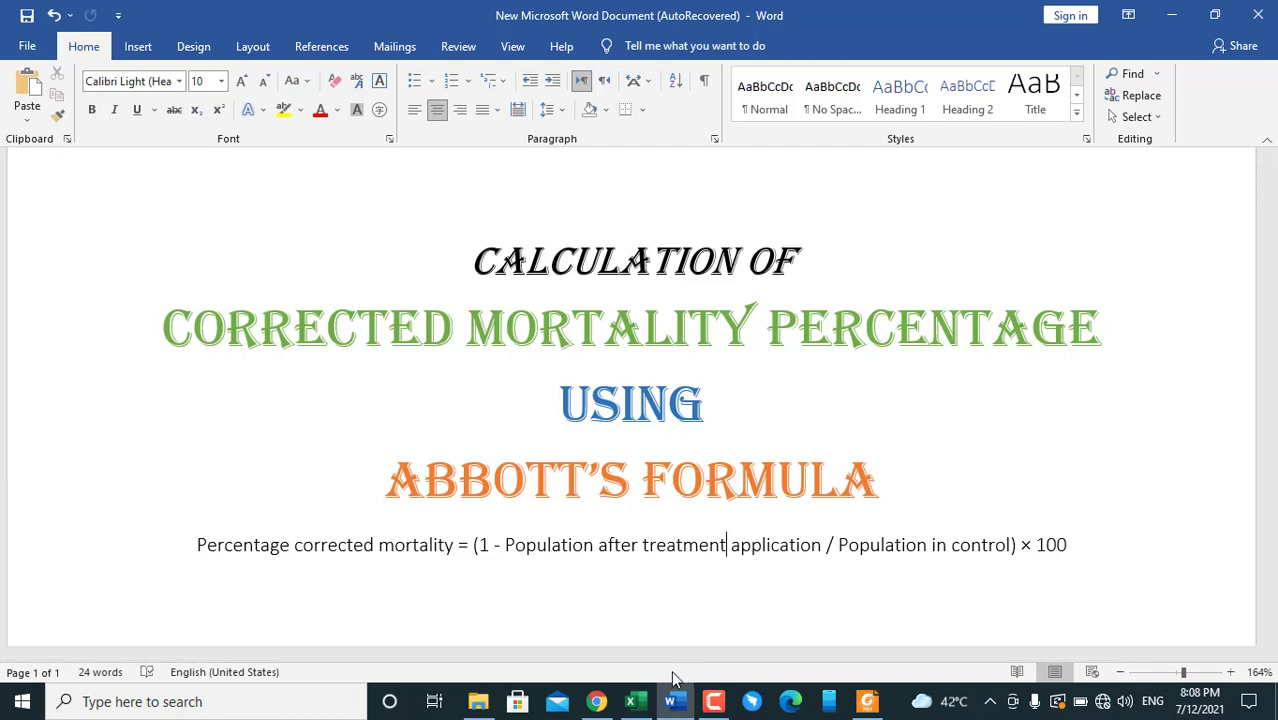
In the Abbott's Formula workbook in Excel, widen column A of Sheet2 and enter "Abbott's formula" in A1.
left_click(636, 701)
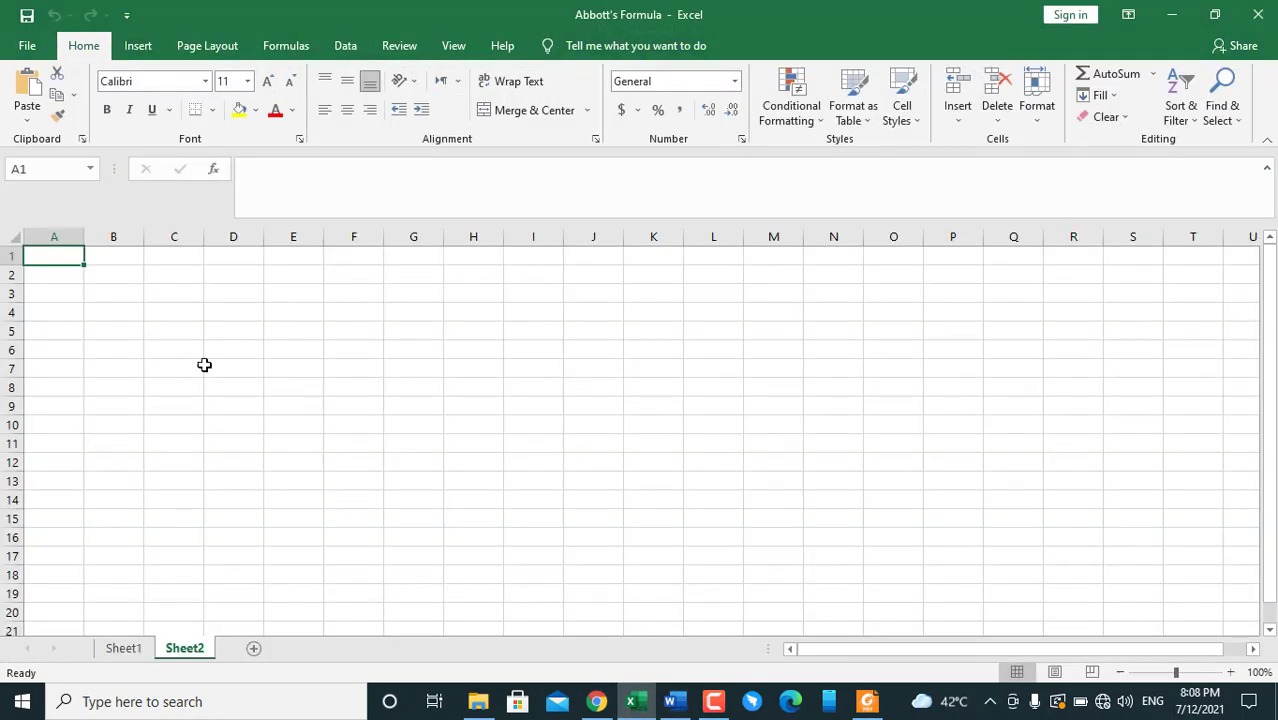
left_click_drag(84, 236, 223, 226)
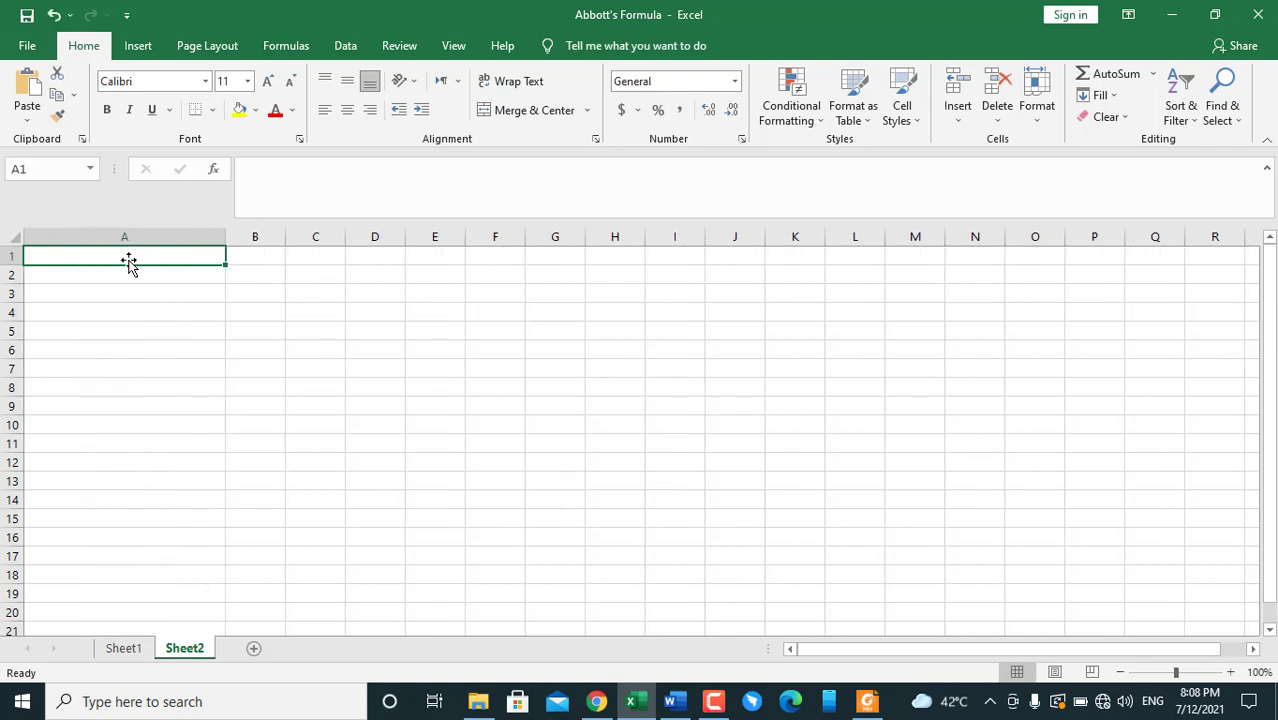
type("Ab")
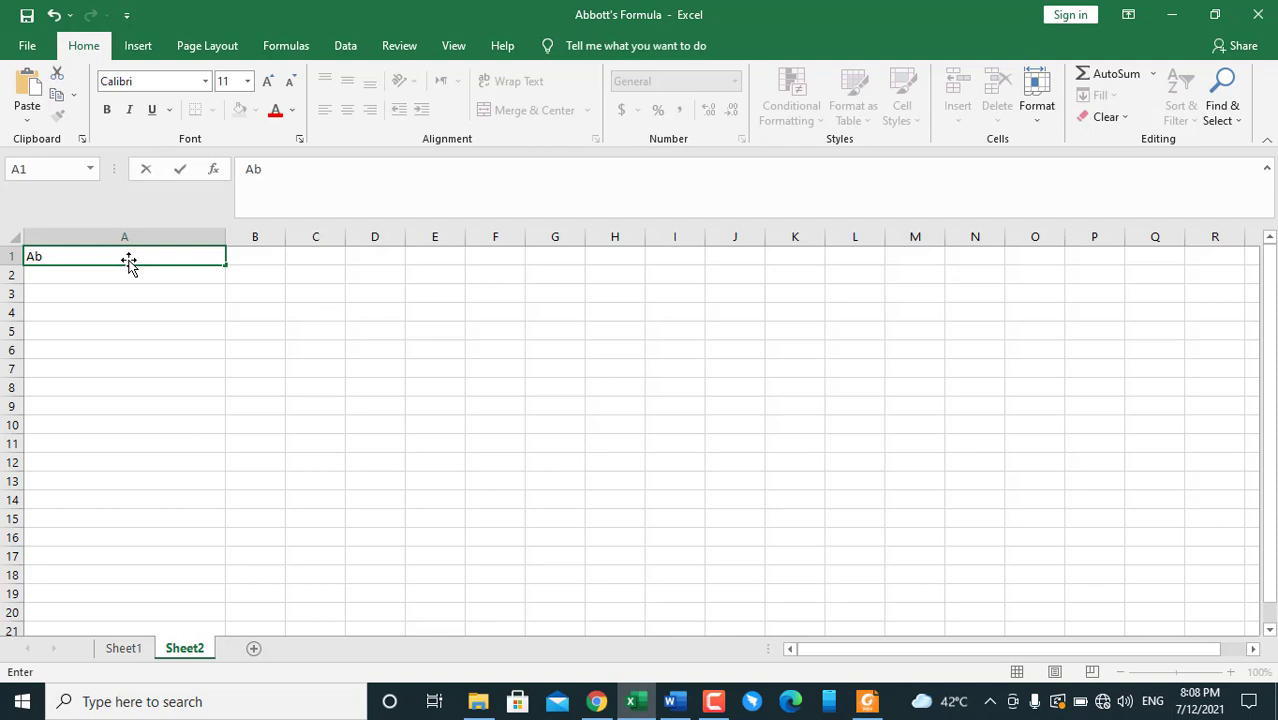
type("bott's formula")
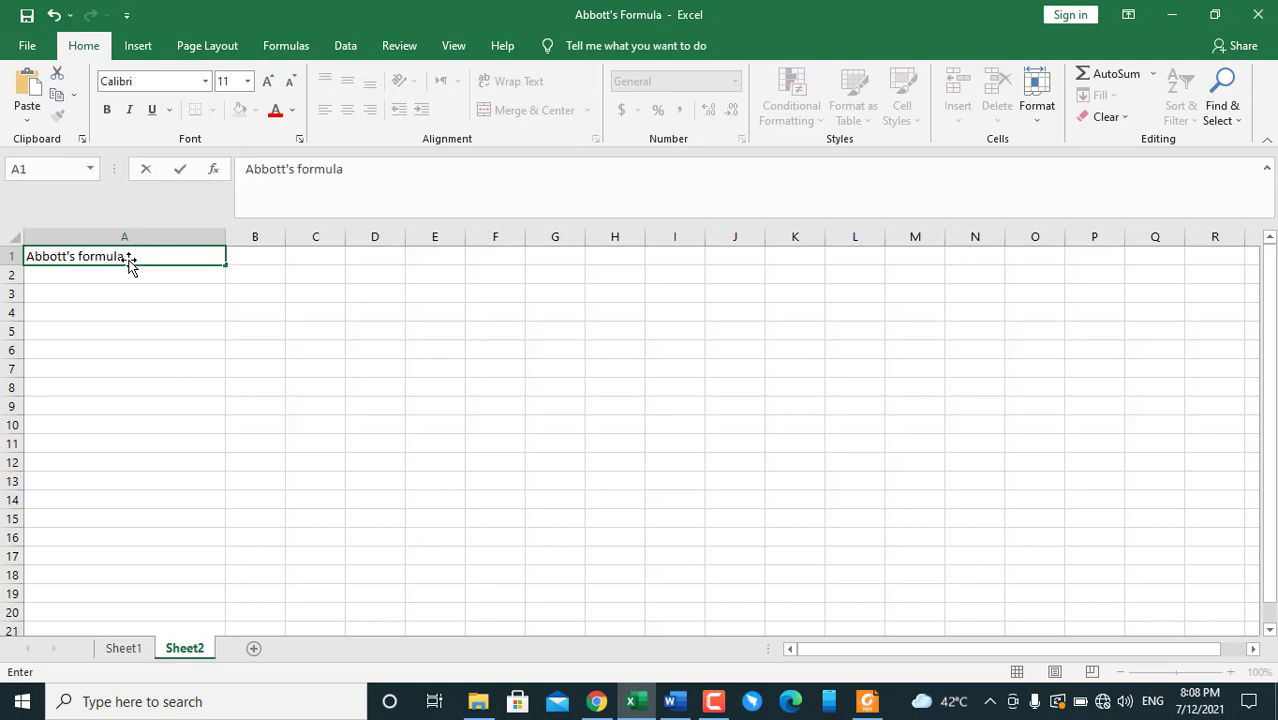
key("Return")
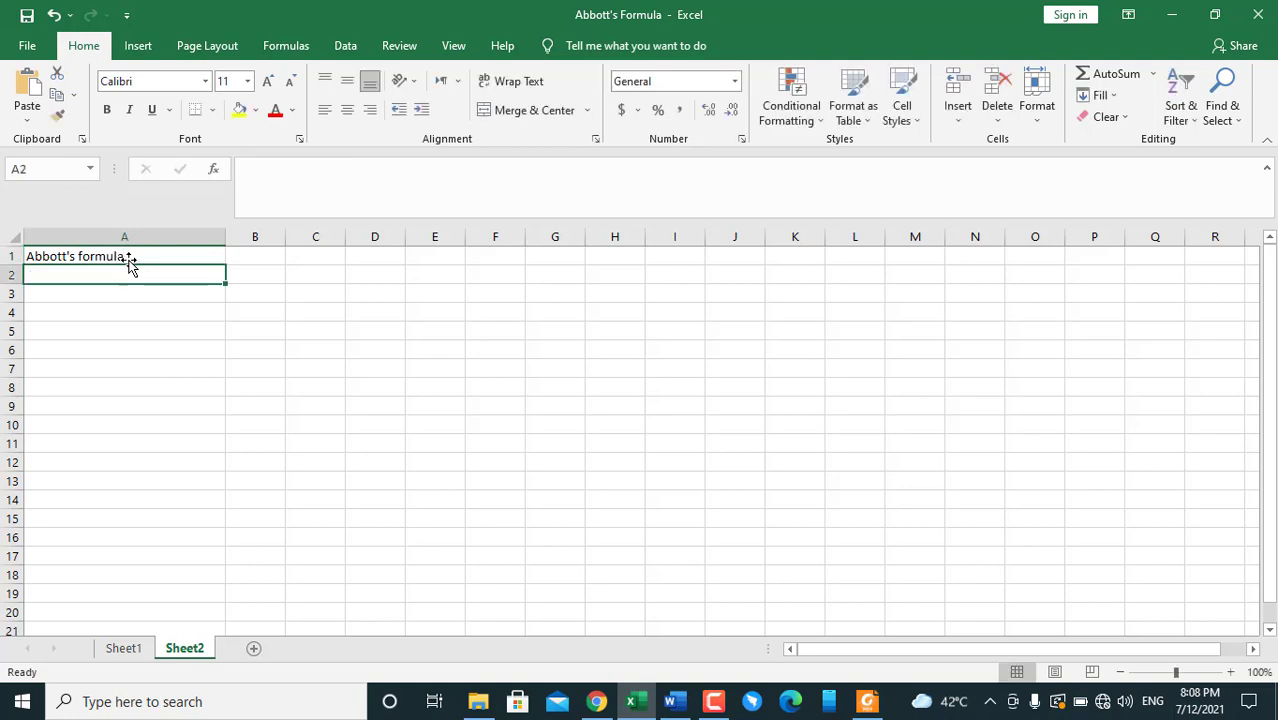
Enter the row labels "Population after treatment" in A2 and "Population control" in A3.
type("Pop")
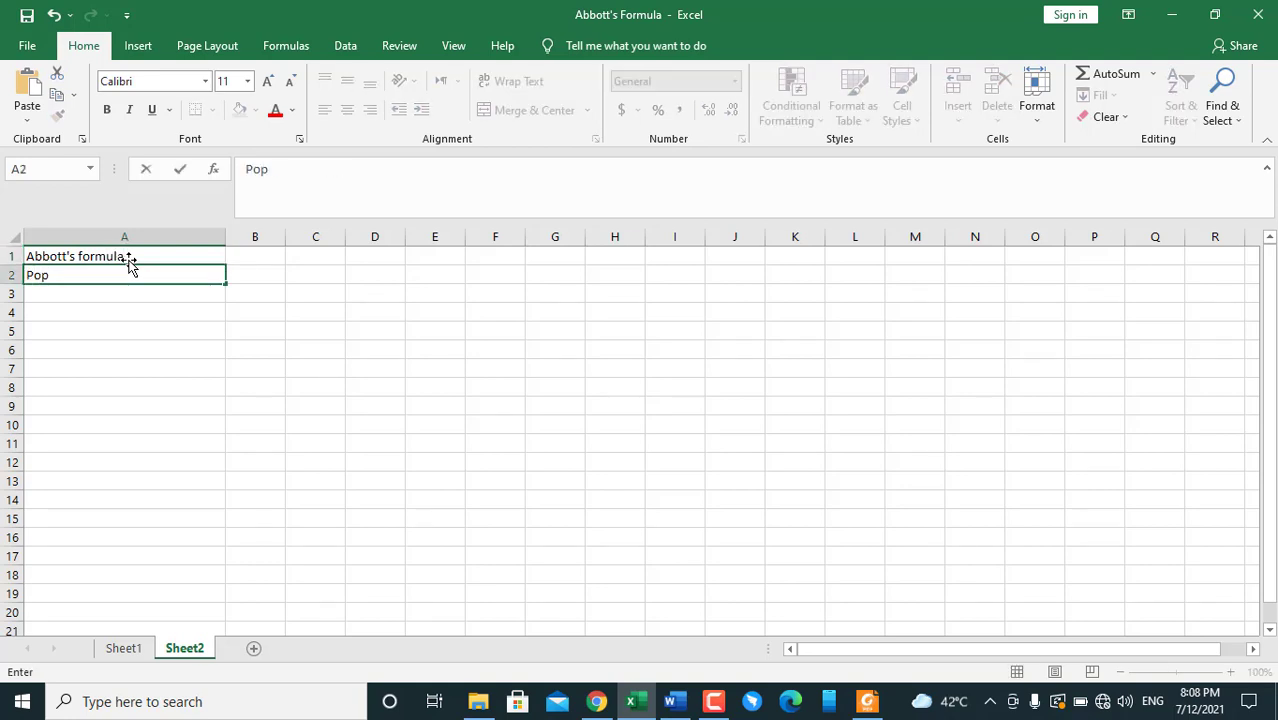
type("ulation after")
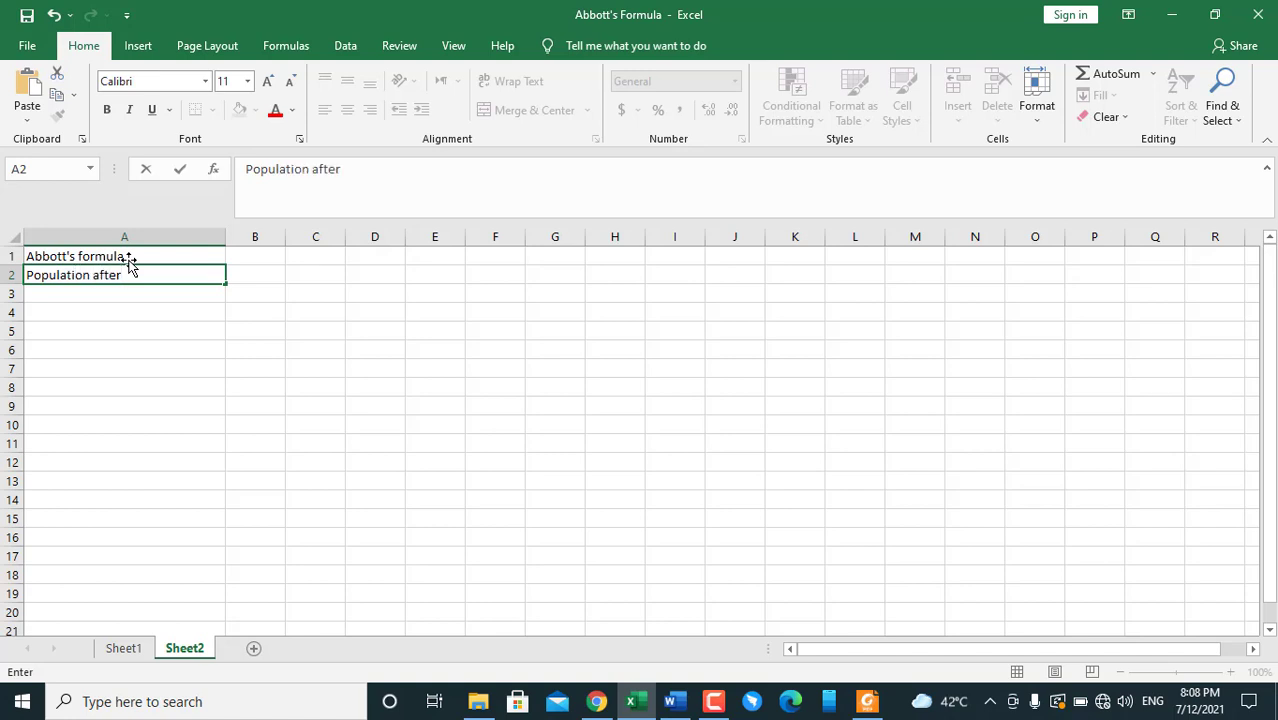
type(" treatment:")
key("BackSpace")
key("Return")
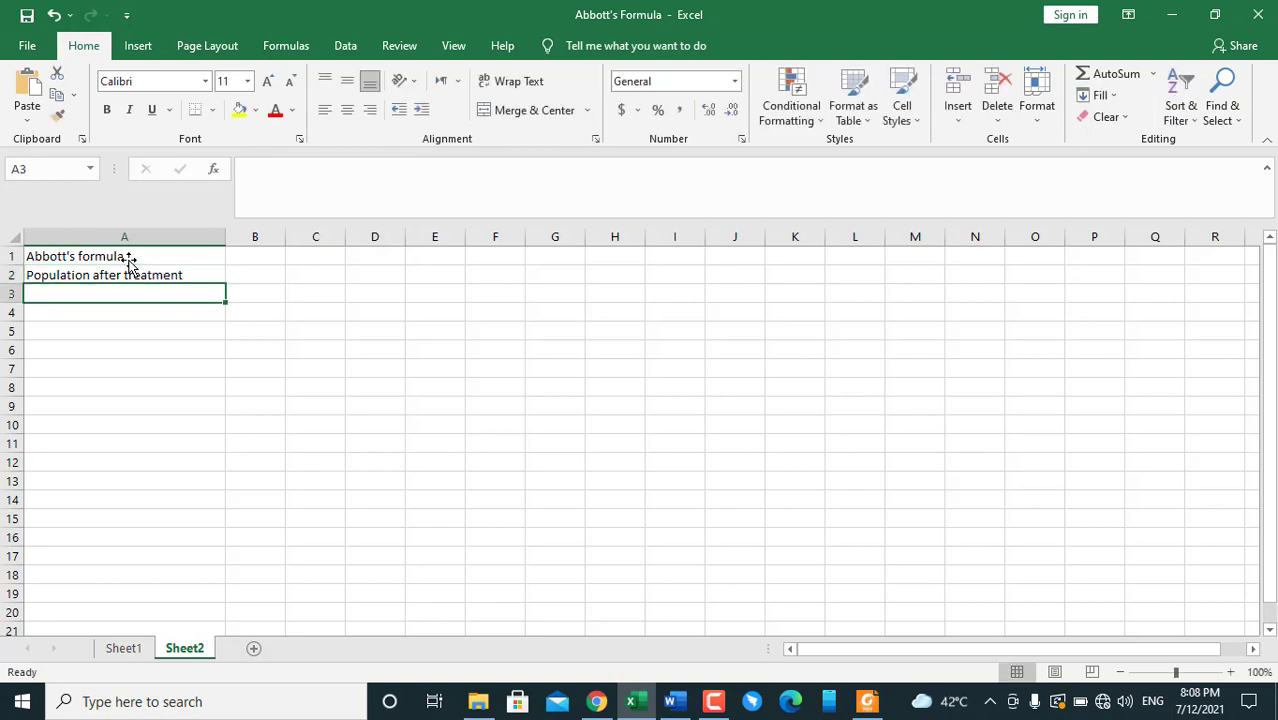
type("Populati")
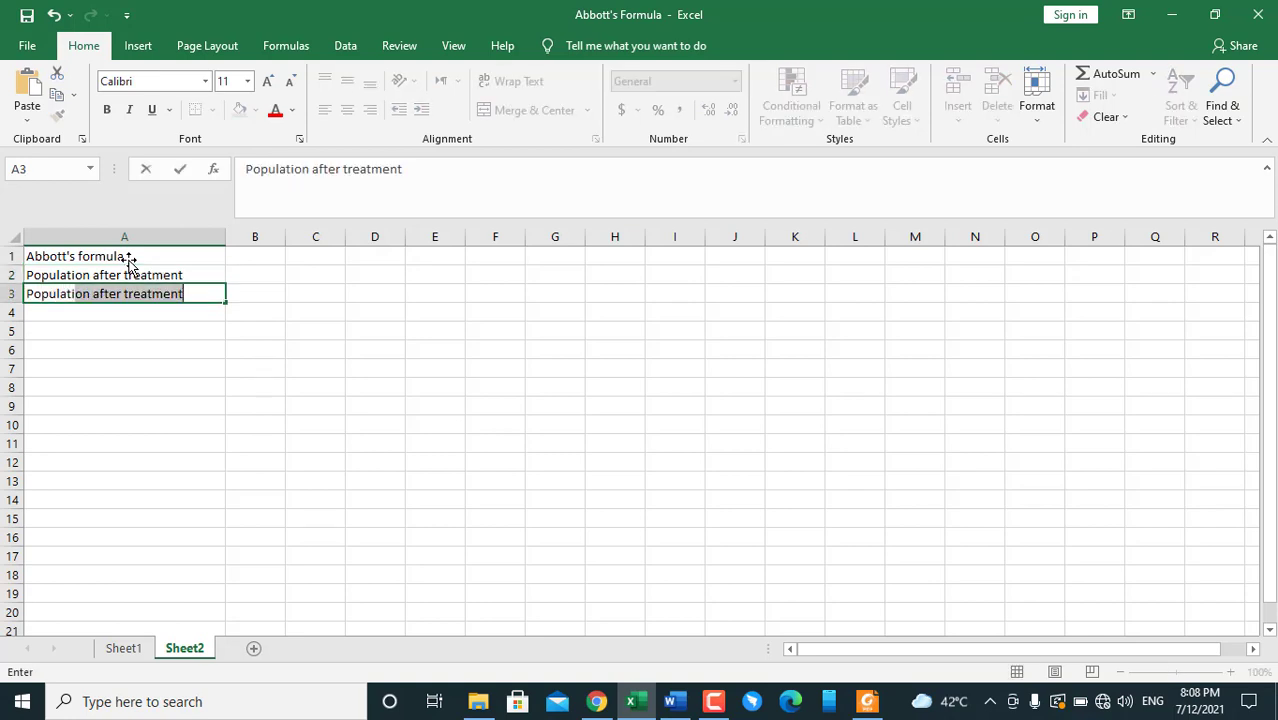
type("on contr")
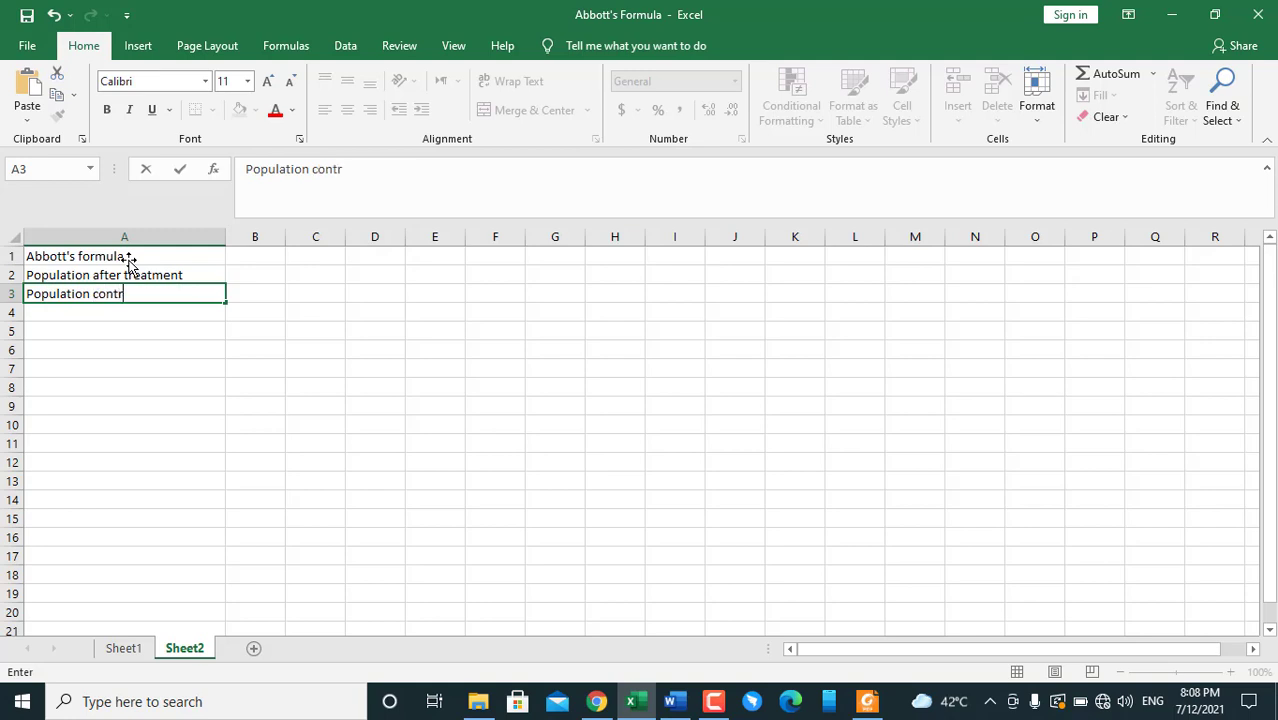
type("ol")
key("Tab")
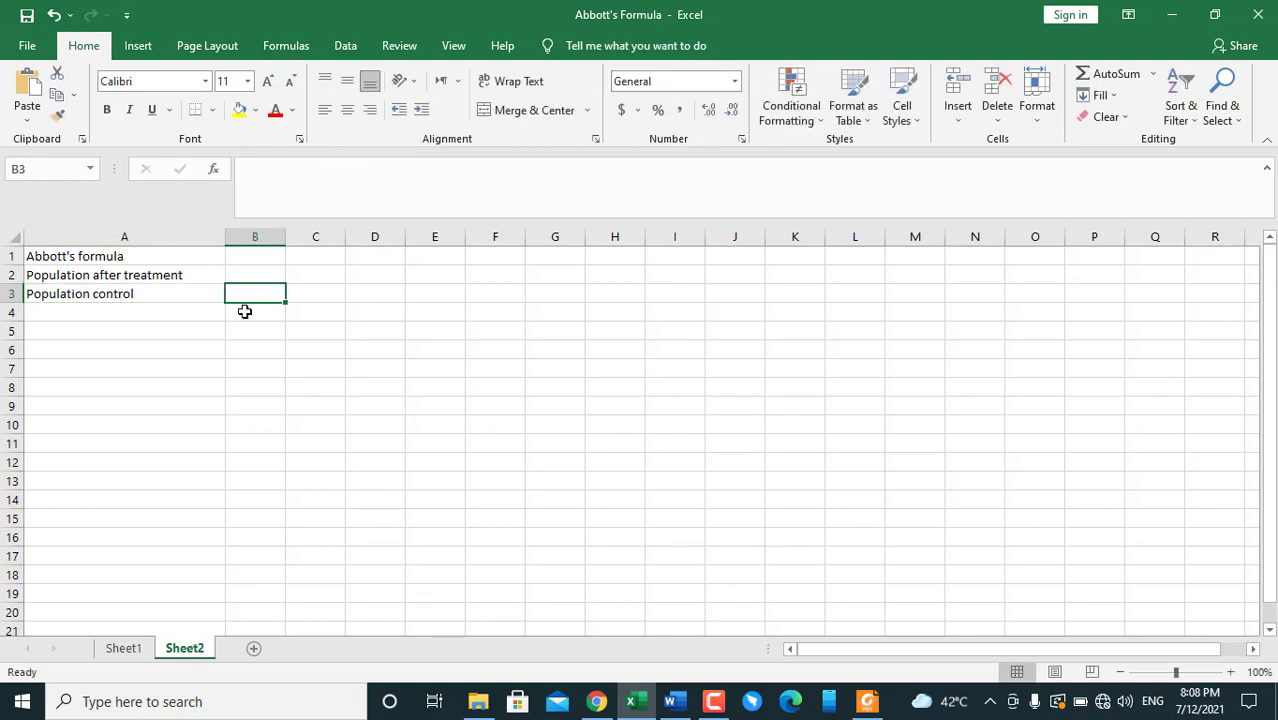
Enter the result row label "Corrected %age" in cell A4.
left_click(175, 305)
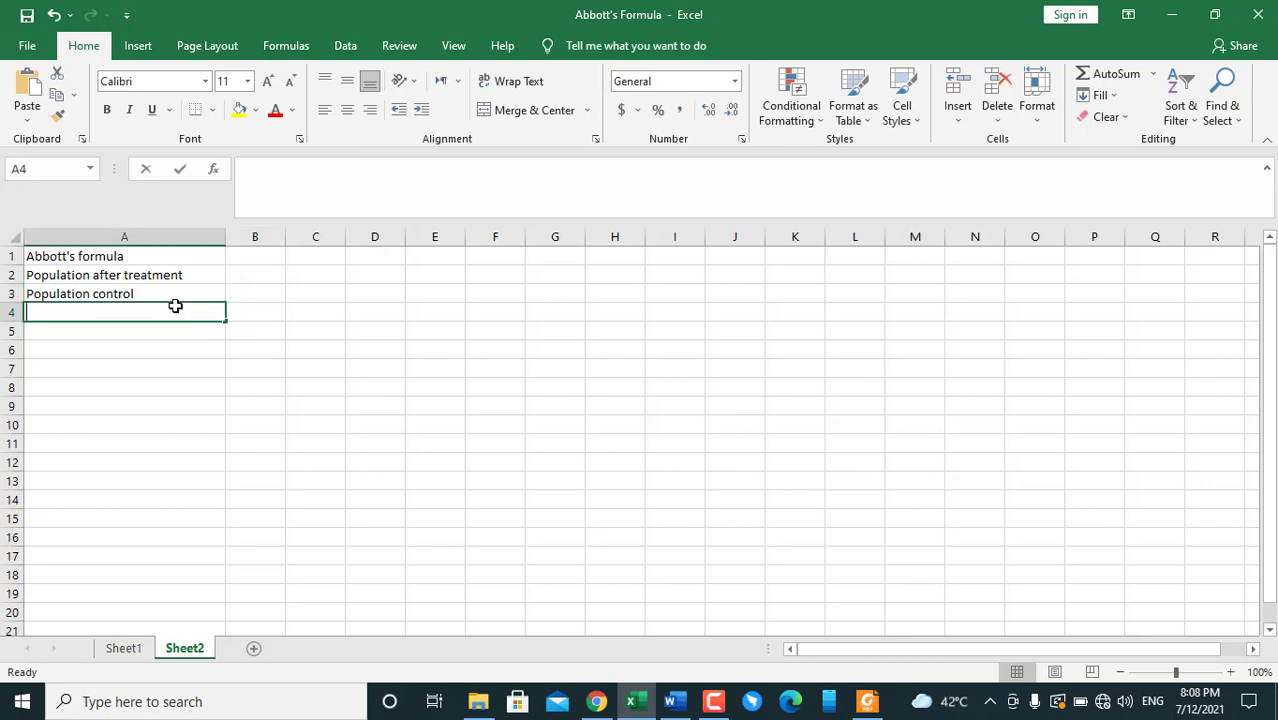
type("Correctec")
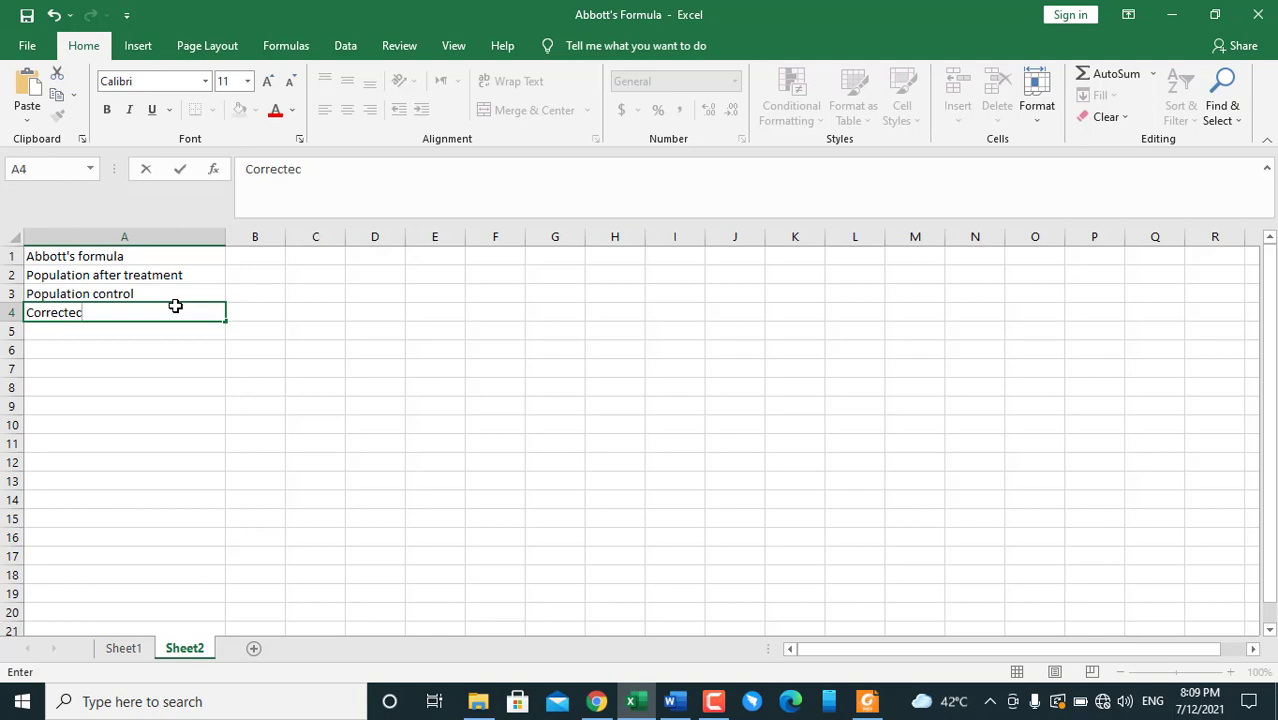
key("BackSpace")
type("d %age")
key("Tab")
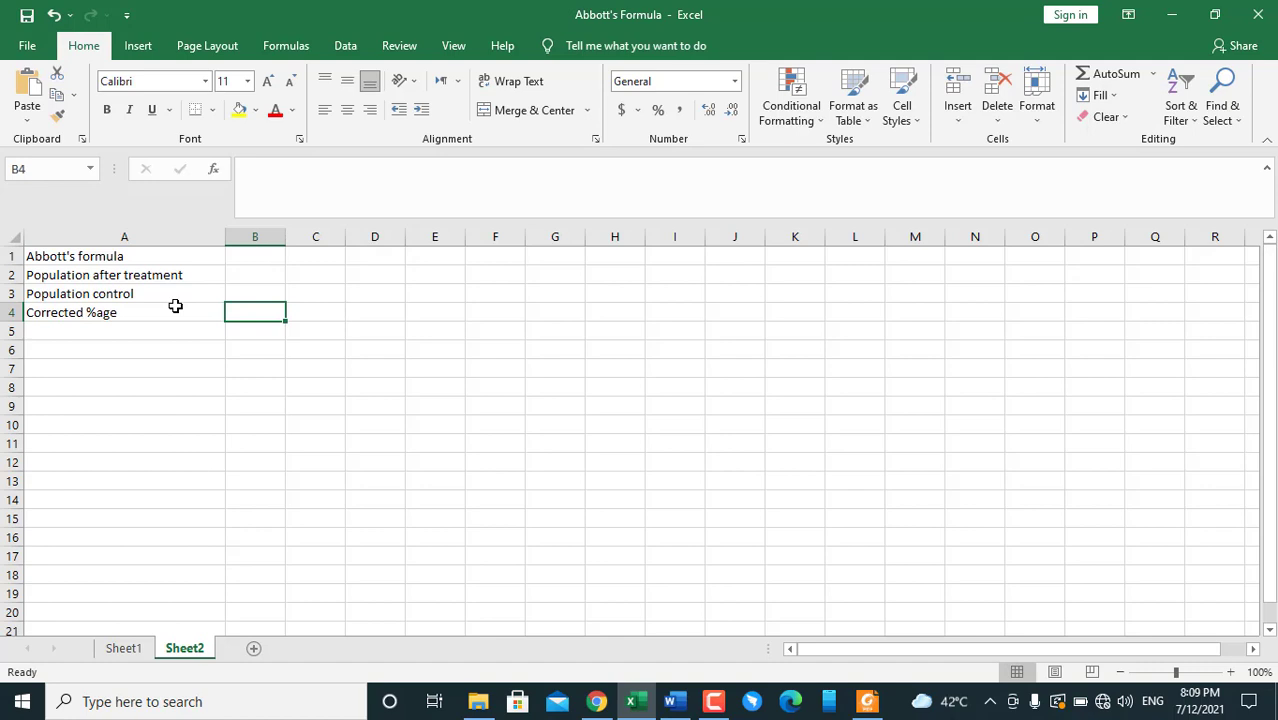
Enter the Abbott's formula calculation =(1-B2/B3)*100 in cell B4, beside the Corrected %age label.
left_click(175, 306)
key("Right")
type("=")
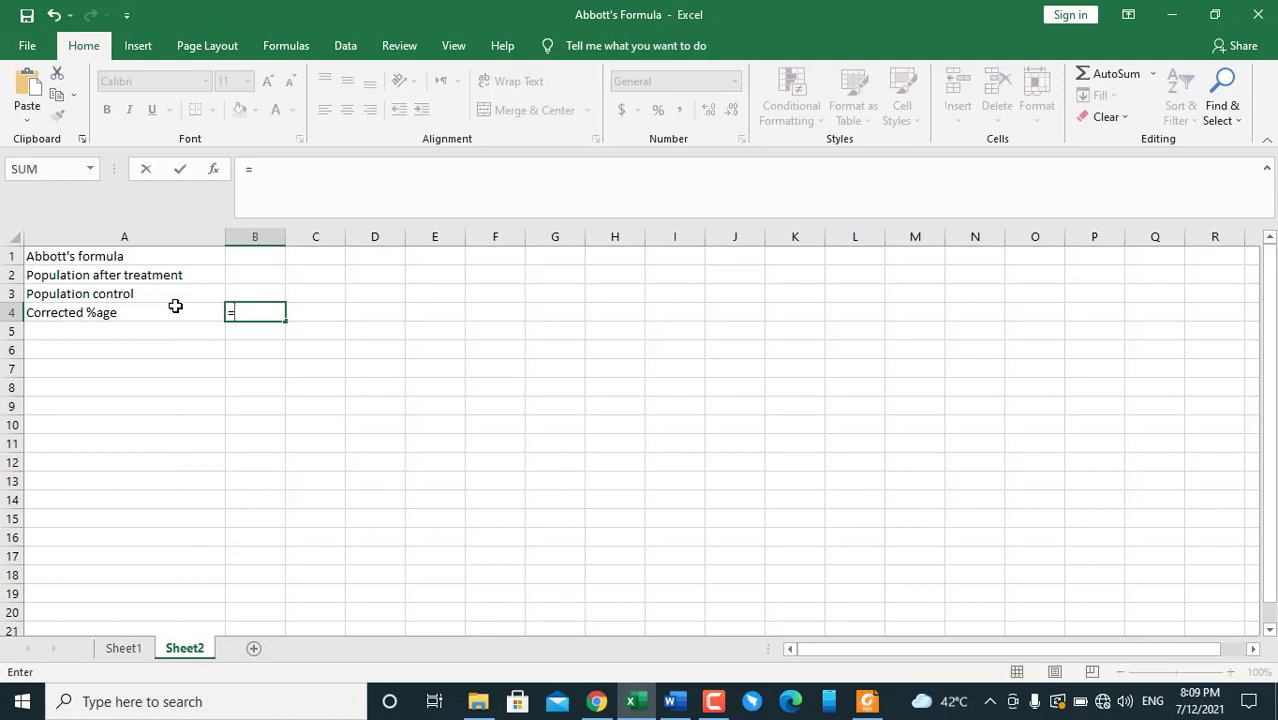
type("(")
type("1-")
left_click(250, 278)
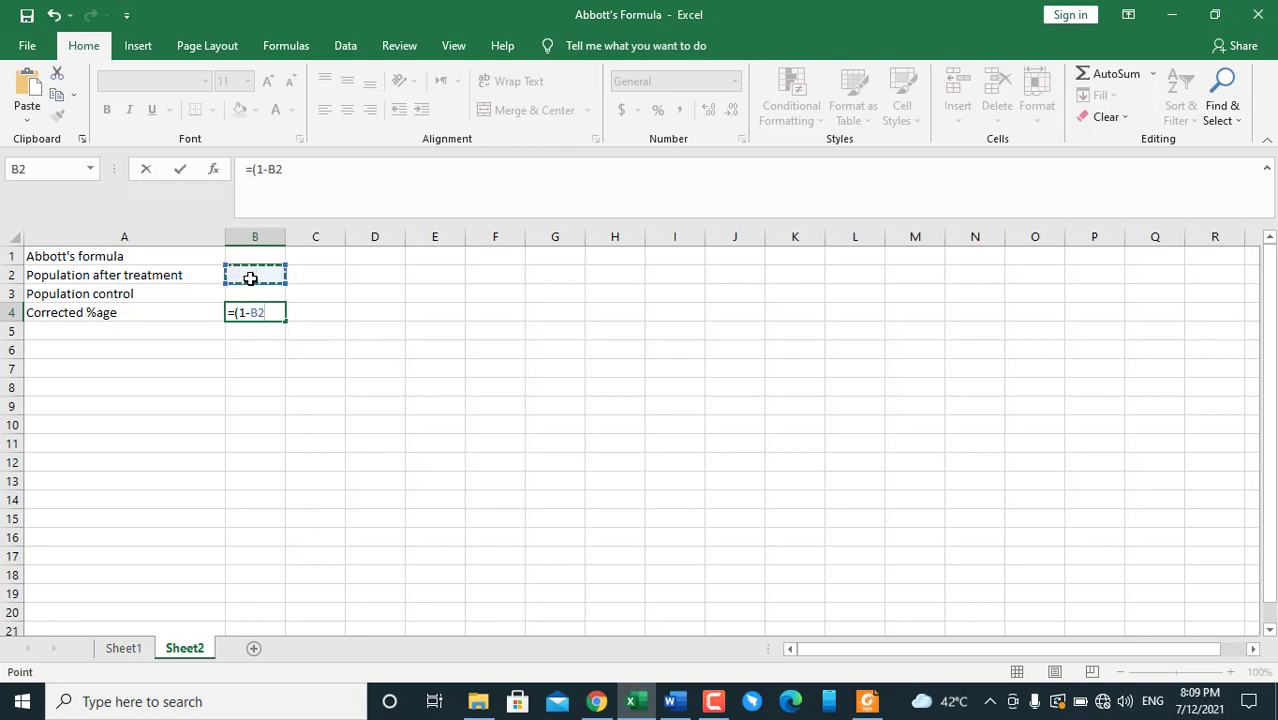
type("/")
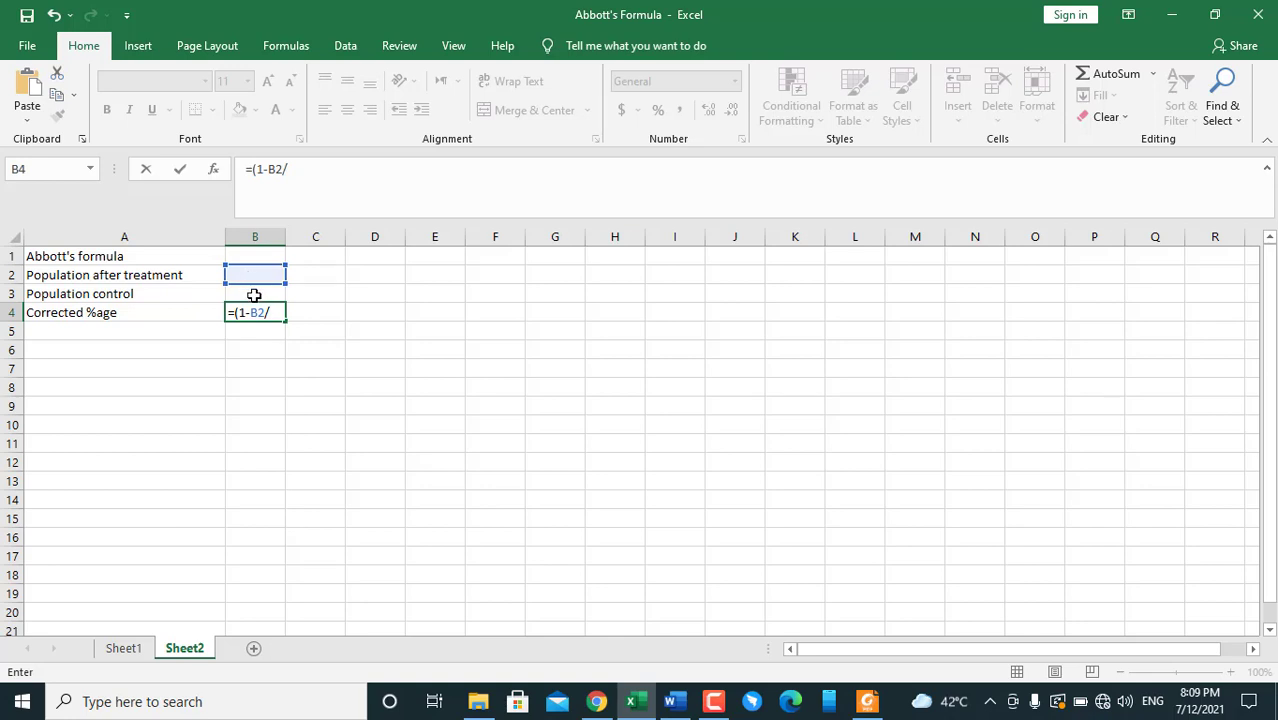
left_click(254, 295)
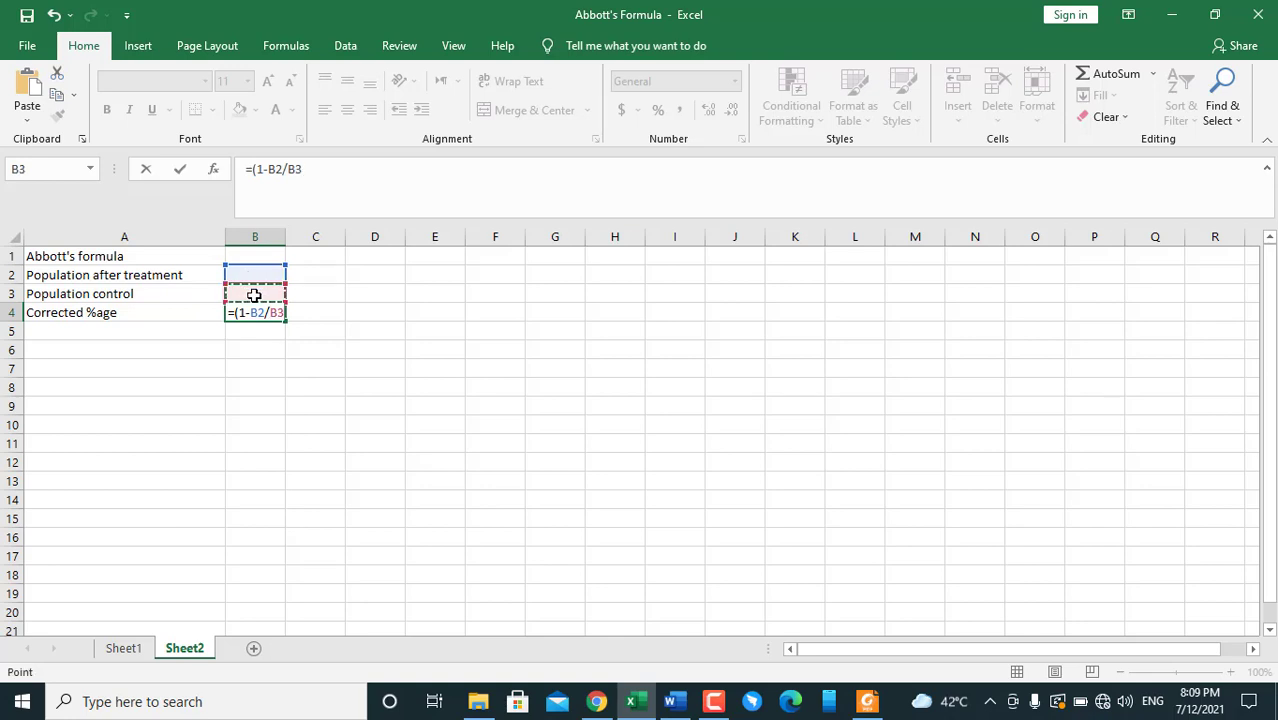
type(")*1--")
key("BackSpace")
key("BackSpace")
type("00")
key("Return")
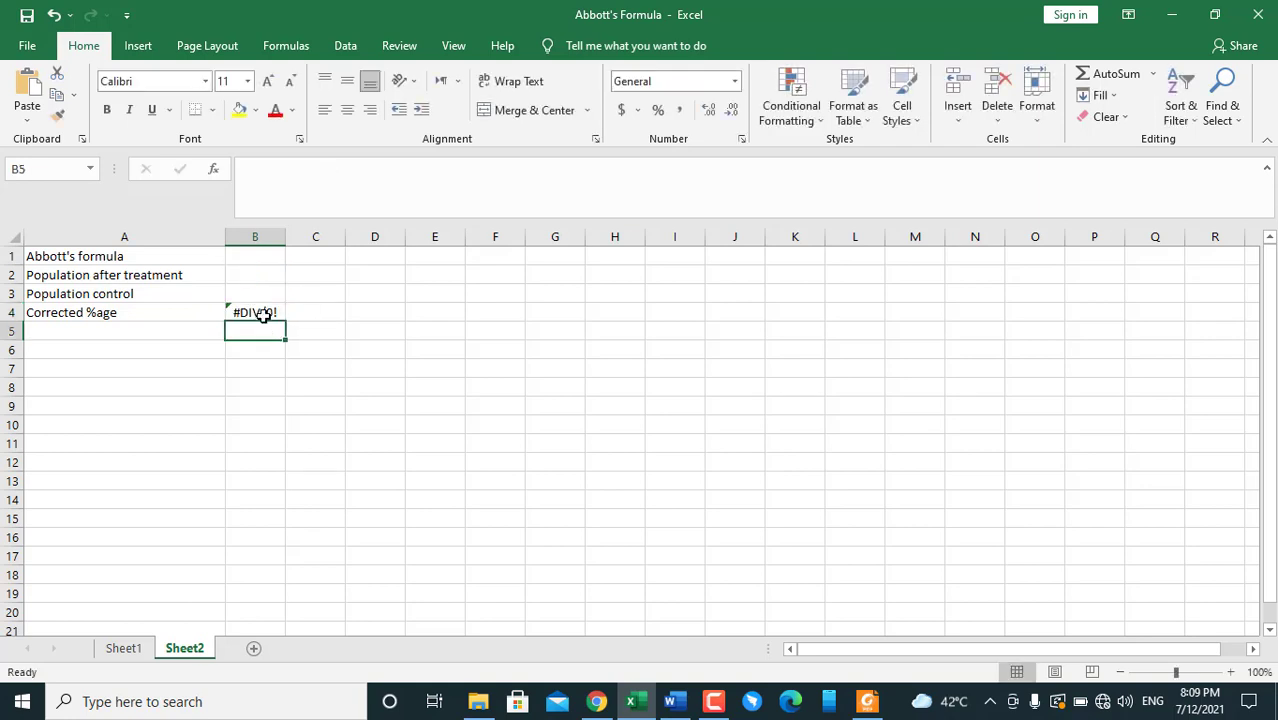
Enter test values of 8 for the population after treatment in B2 and 10 for the control in B3.
left_click(262, 315)
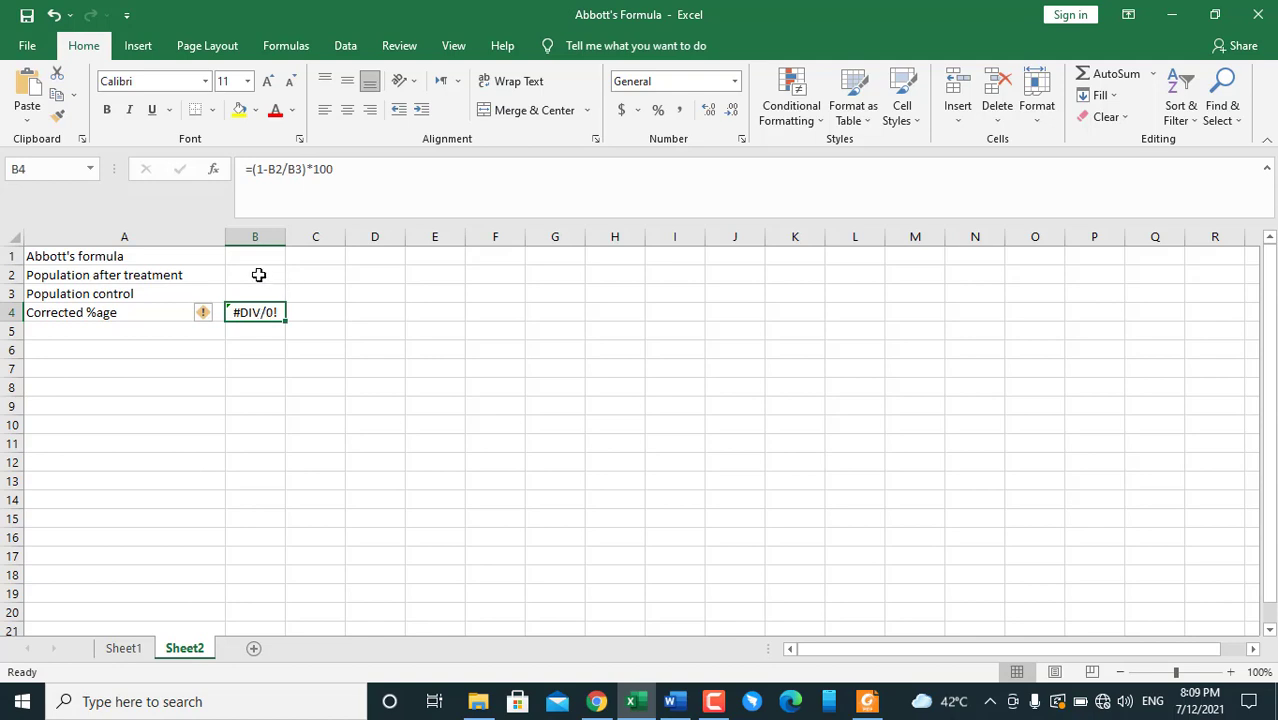
left_click(258, 275)
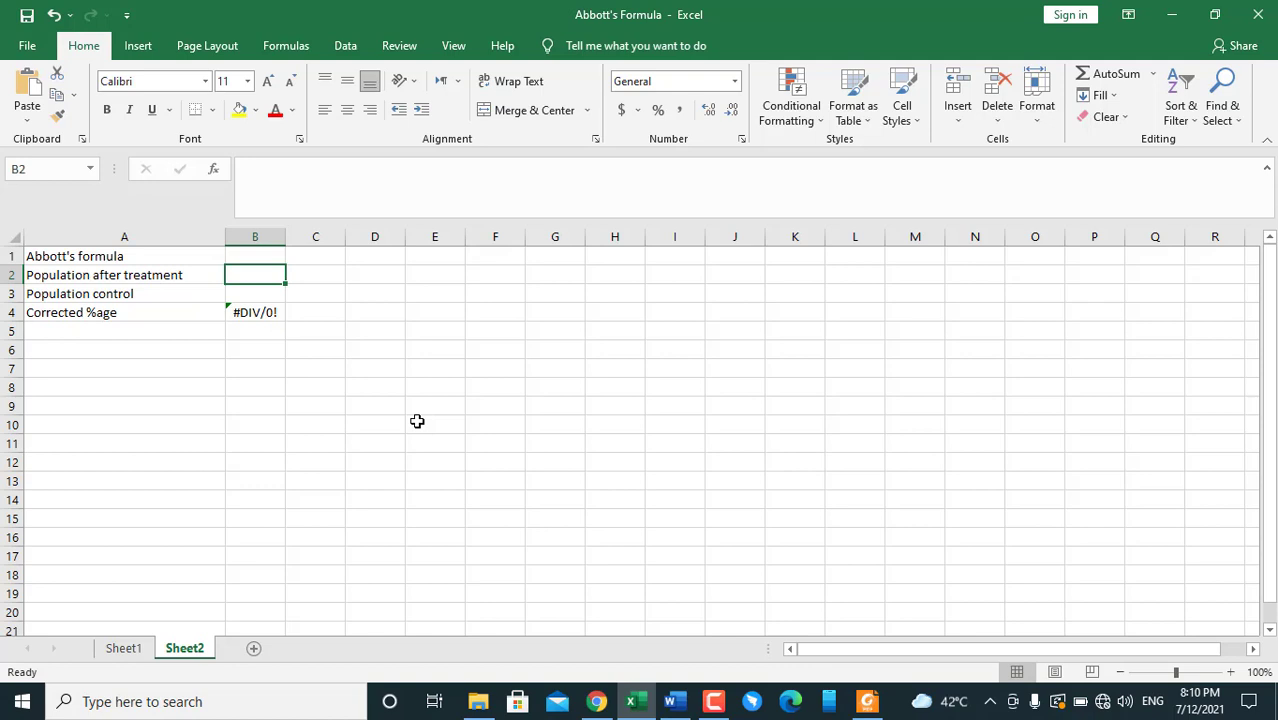
type("8")
key("Return")
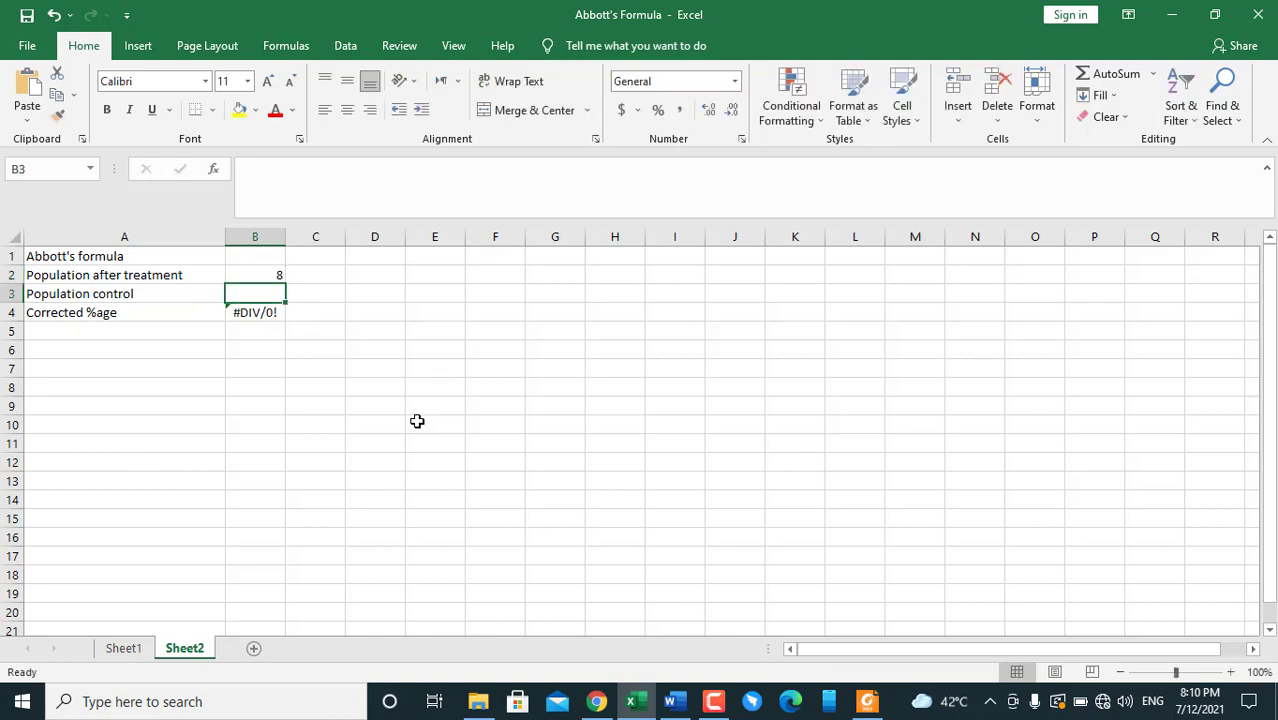
type("1")
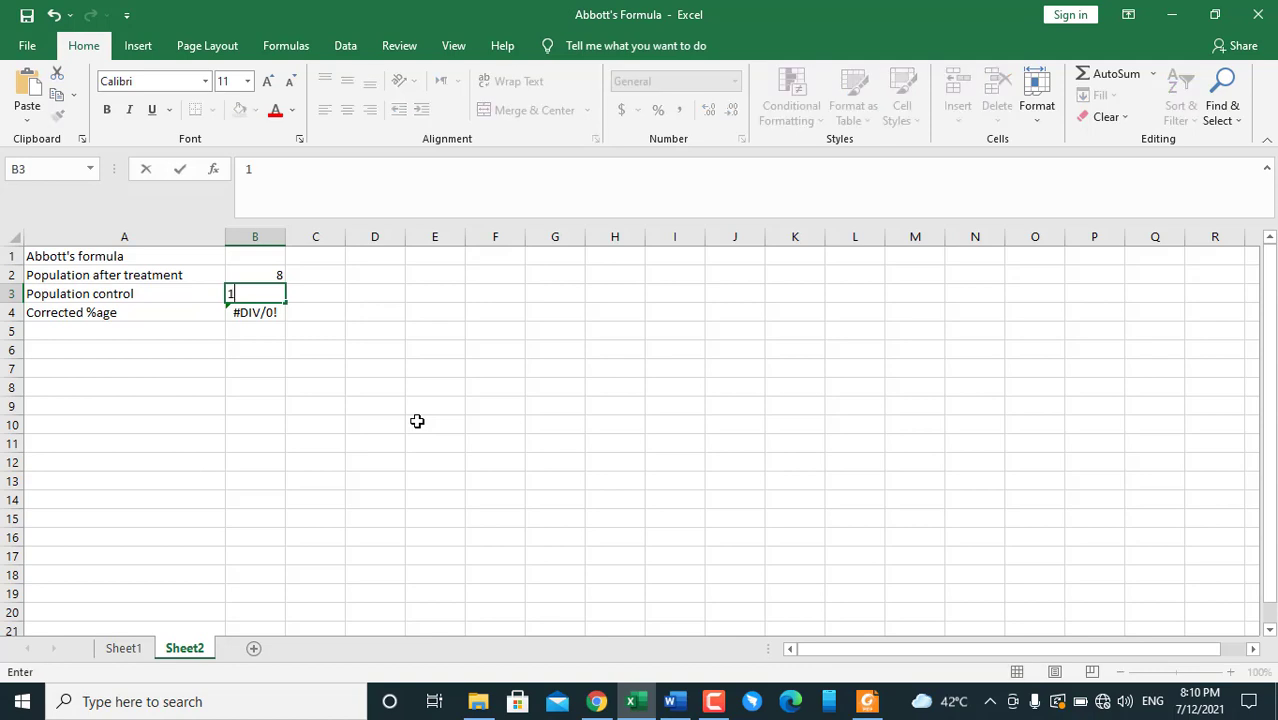
type("0")
key("Tab")
Set the control population in B3 to 9.
key("Left")
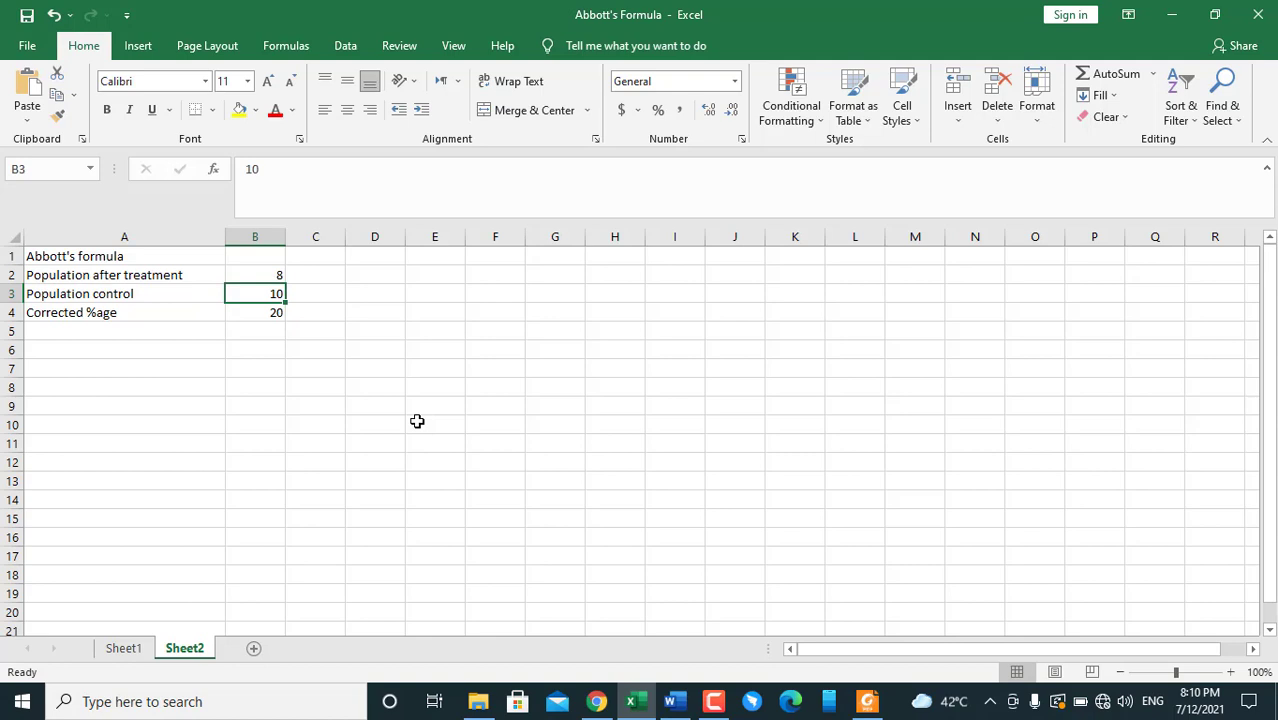
type("9")
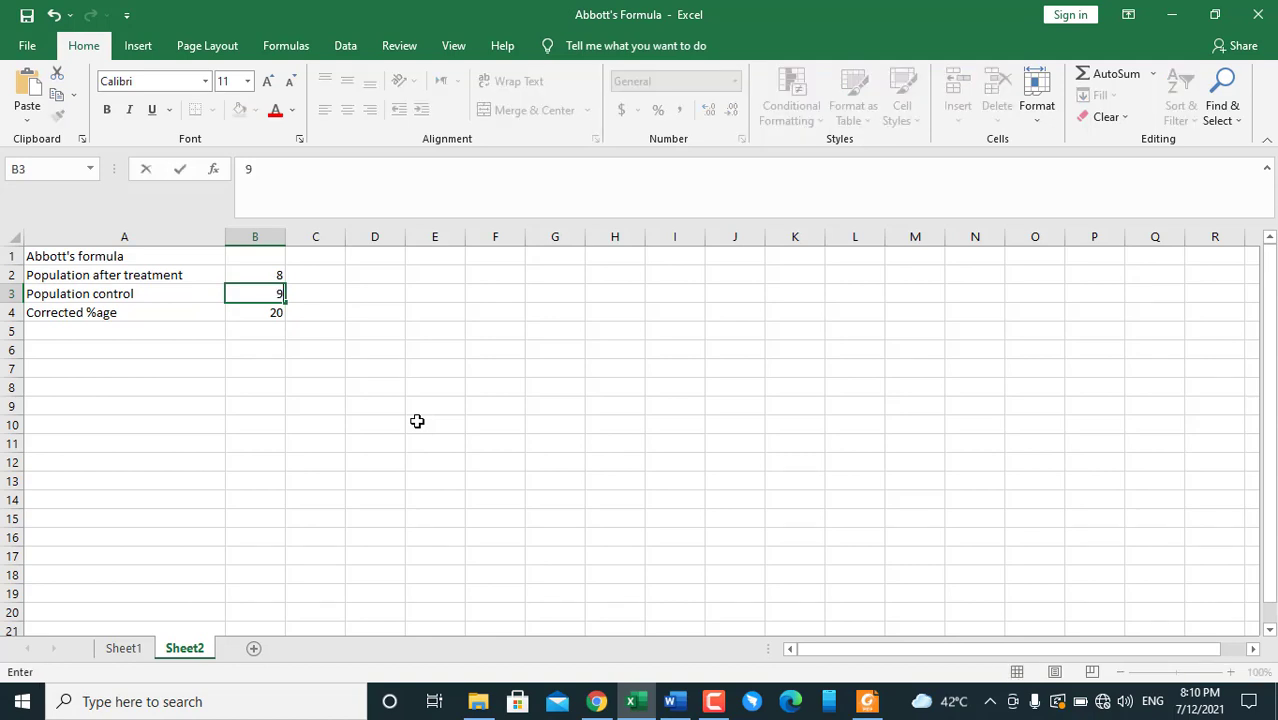
key("Right")
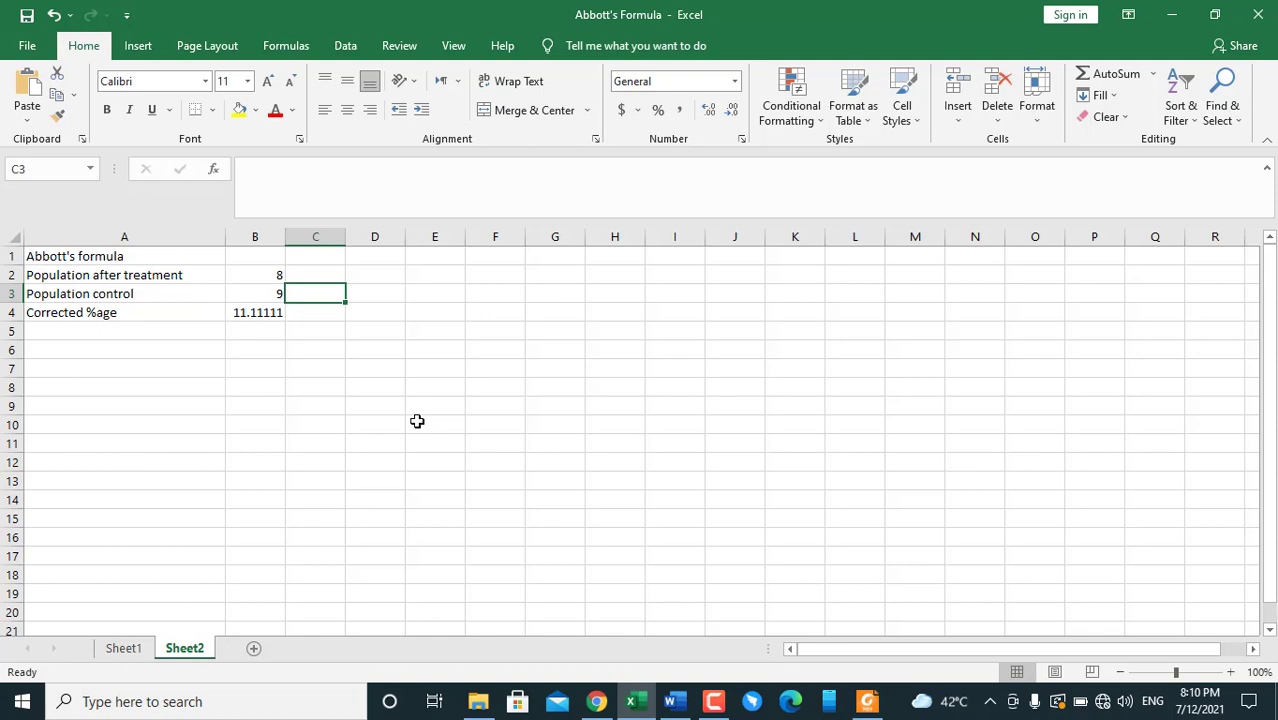
key("Left")
key("Right")
key("Left")
key("Left")
key("Right")
key("Left")
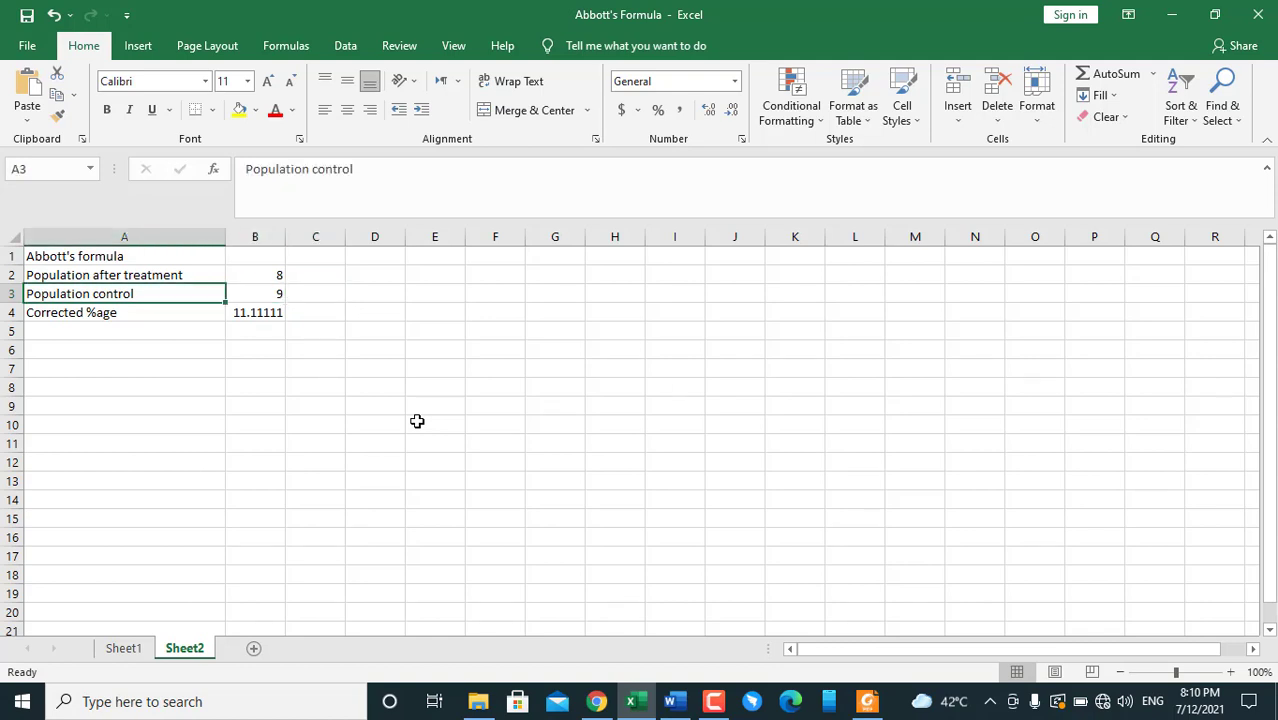
key("Right")
key("Up")
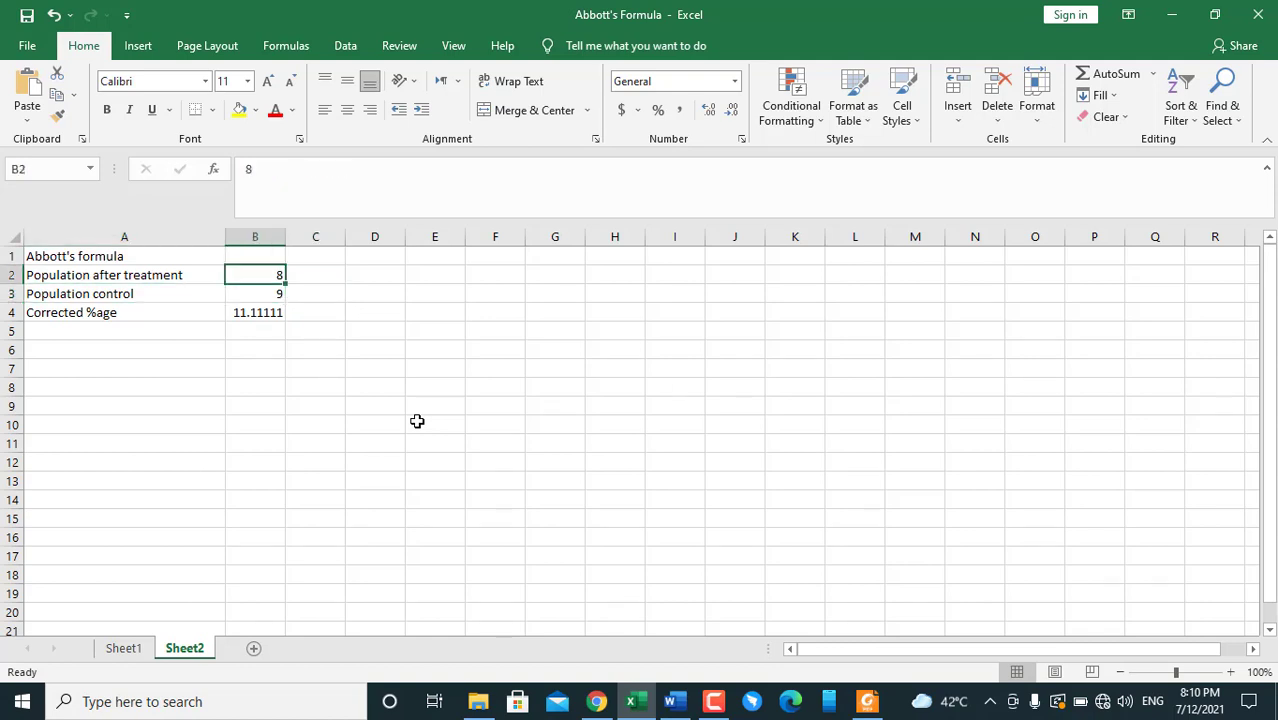
key("Up")
key("Left")
key("Right")
key("Down")
key("Down")
key("Down")
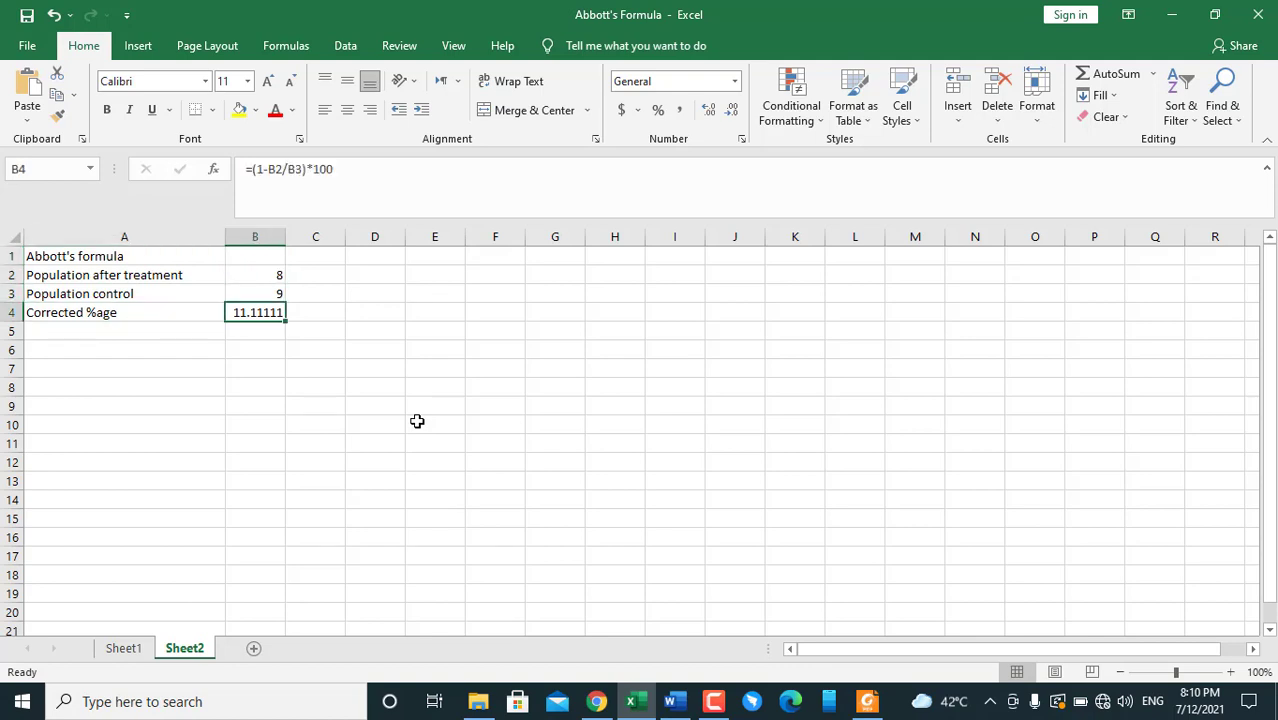
Clear the test population values from cells B2 and B3.
key("Up")
key("shift+Up")
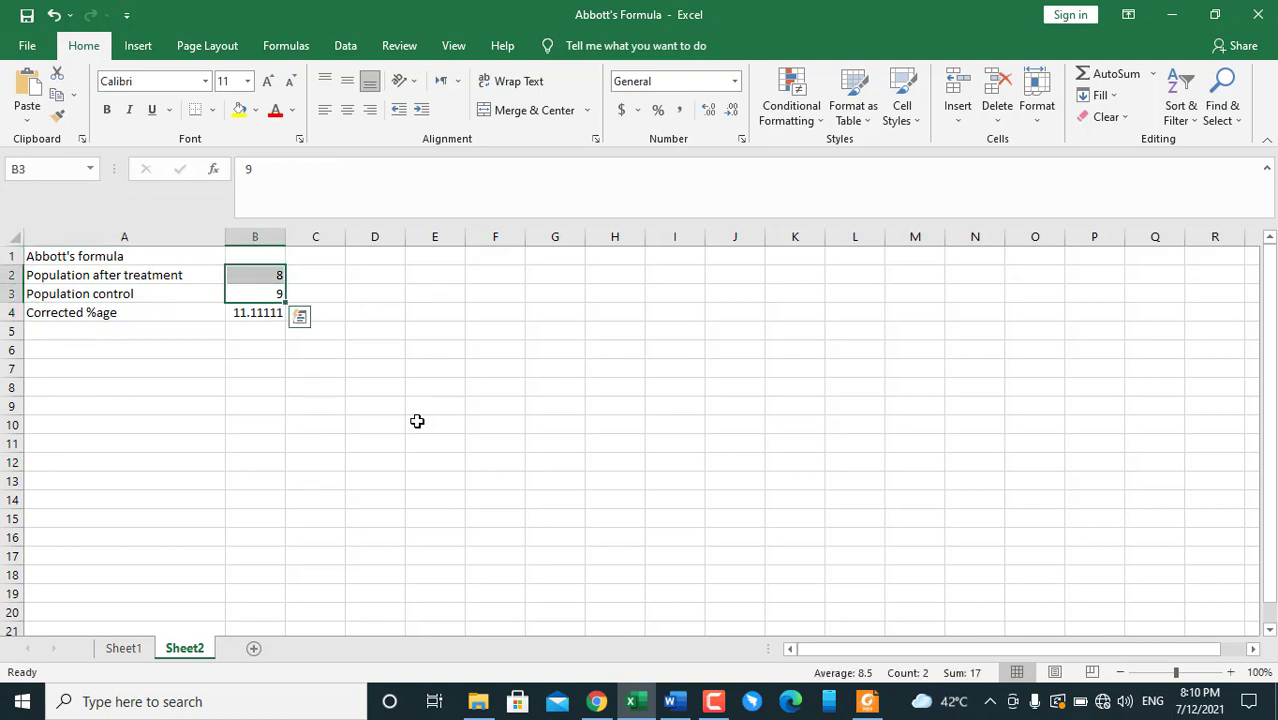
key("Delete")
key("Down")
key("Up")
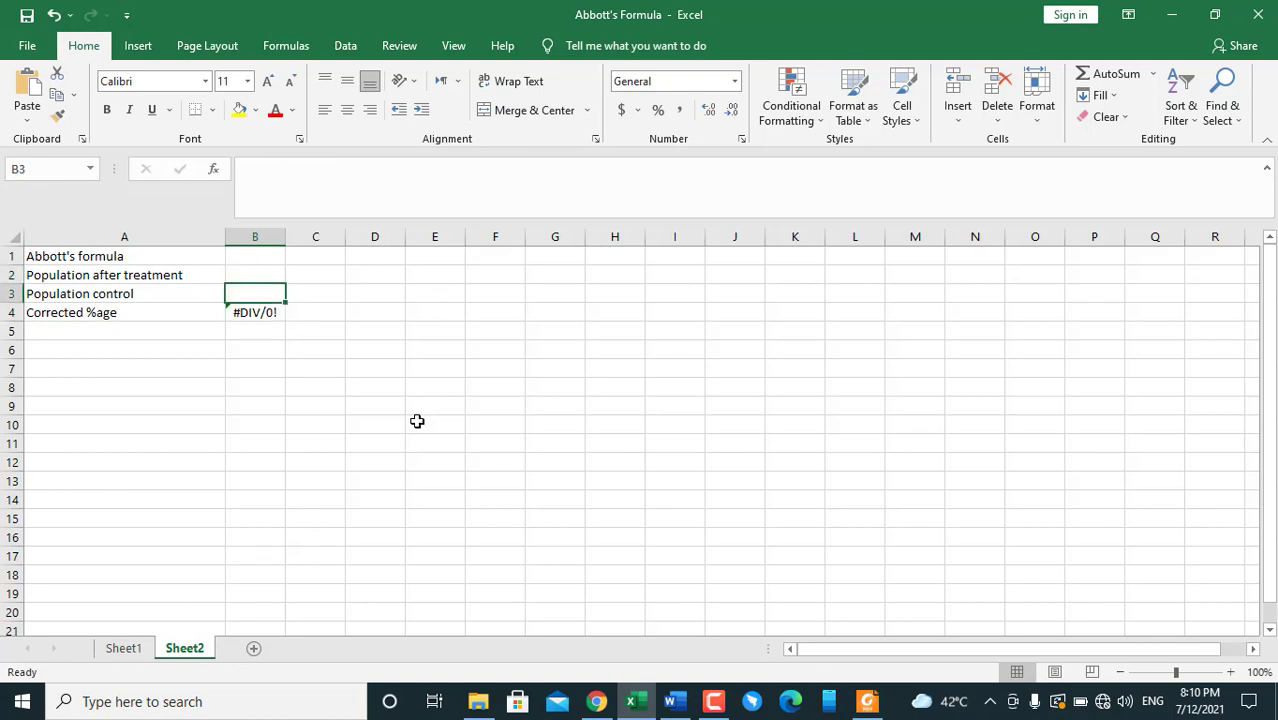
Enter test values of 4 for the population after treatment in B2 and 8 for the control in B3.
key("Up")
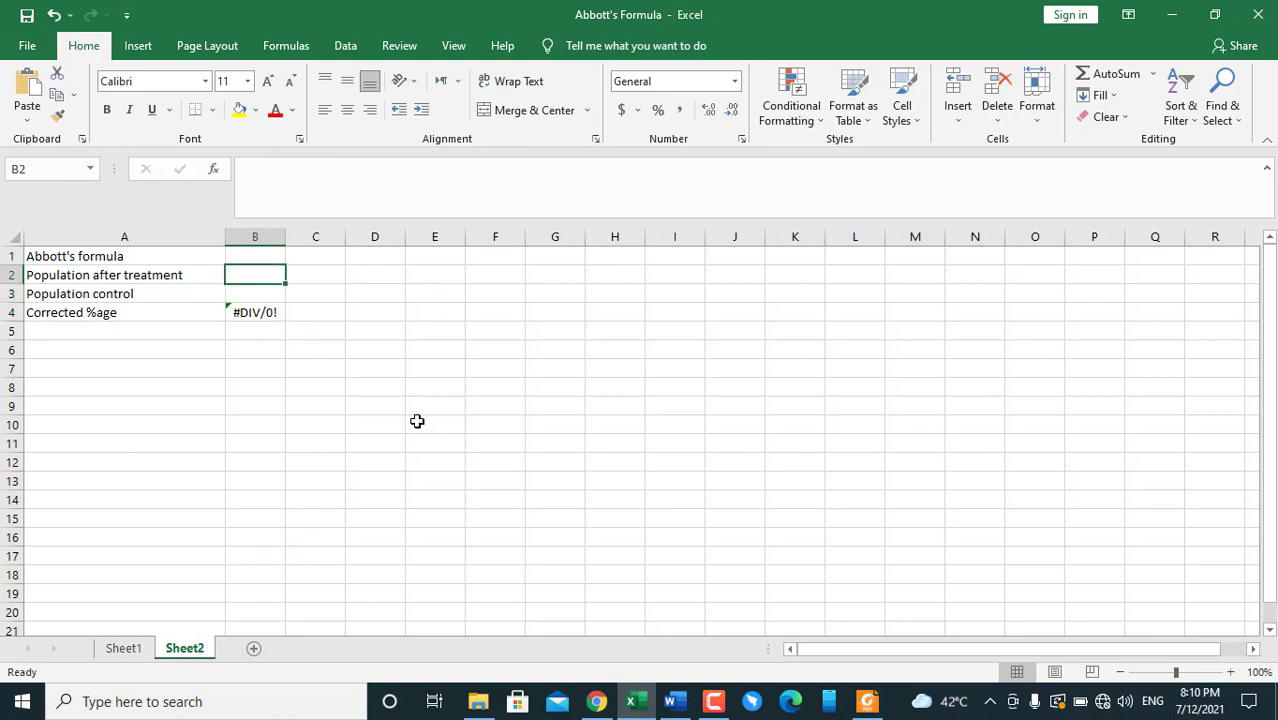
type("4")
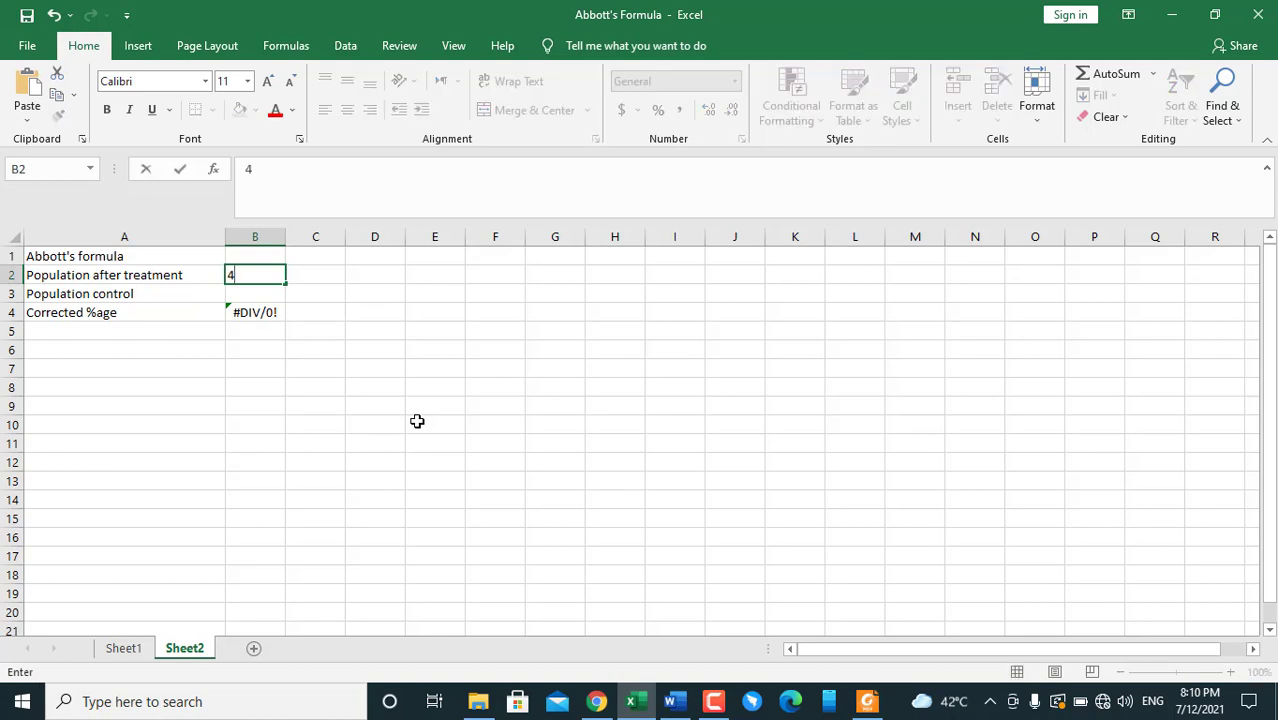
key("Return")
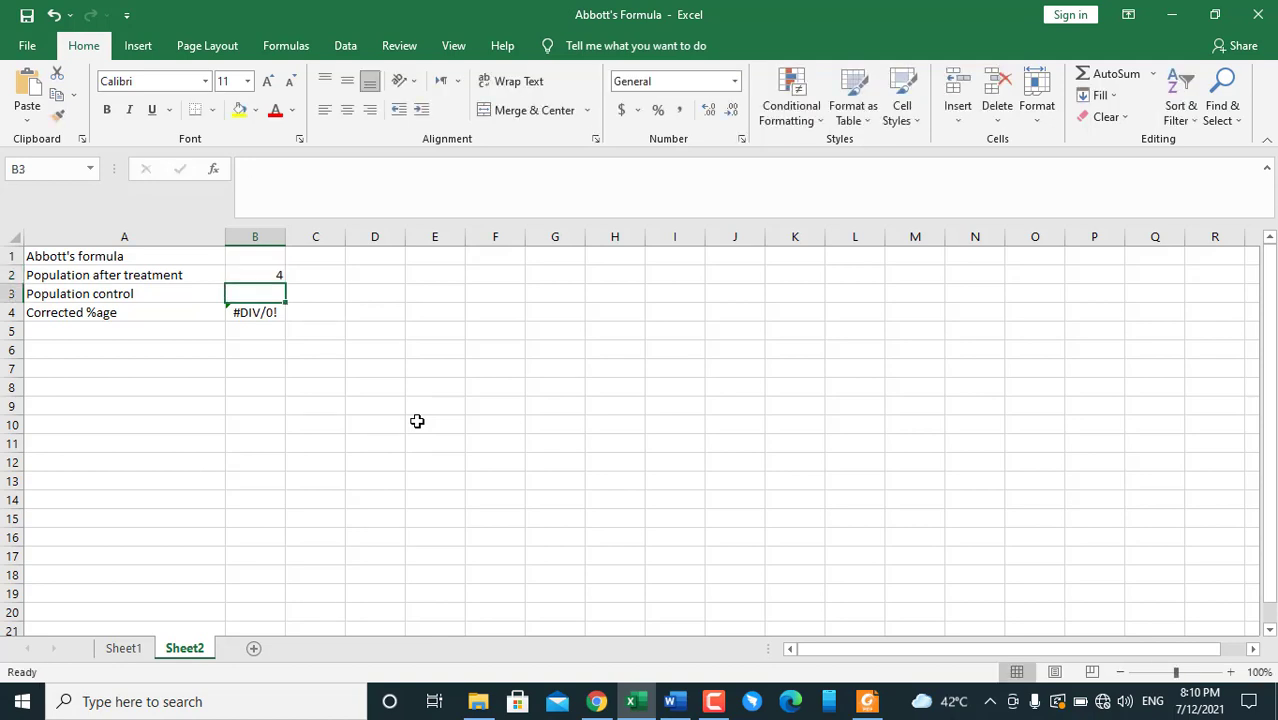
type("8")
key("Return")
key("Down")
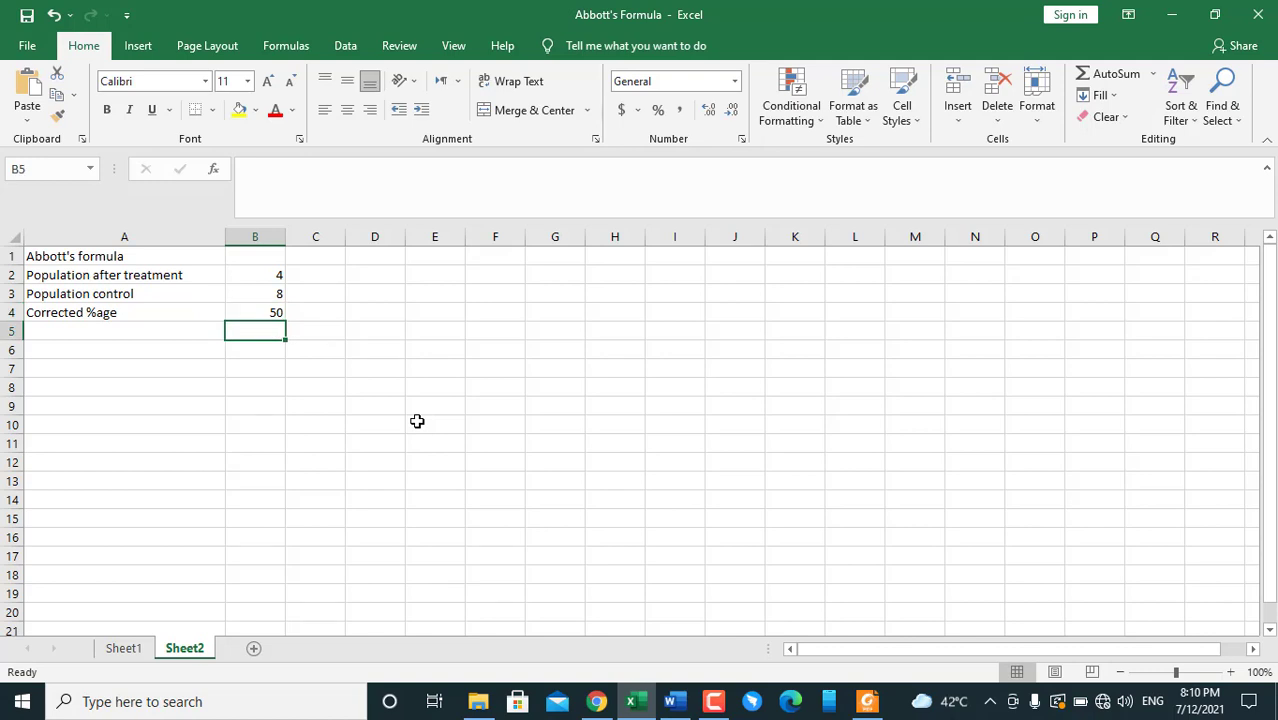
Change the control population in B3 to 10.
key("Right")
key("Left")
key("Right")
key("Up")
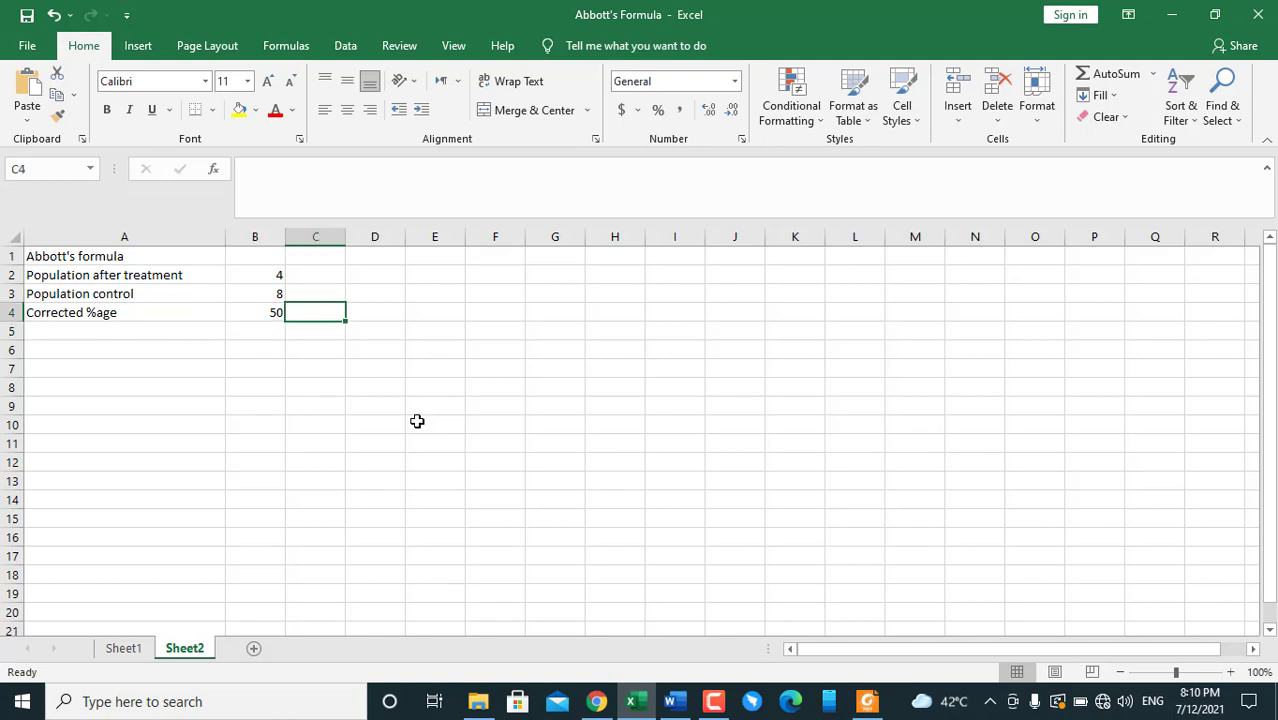
key("Left")
key("Up")
type("10")
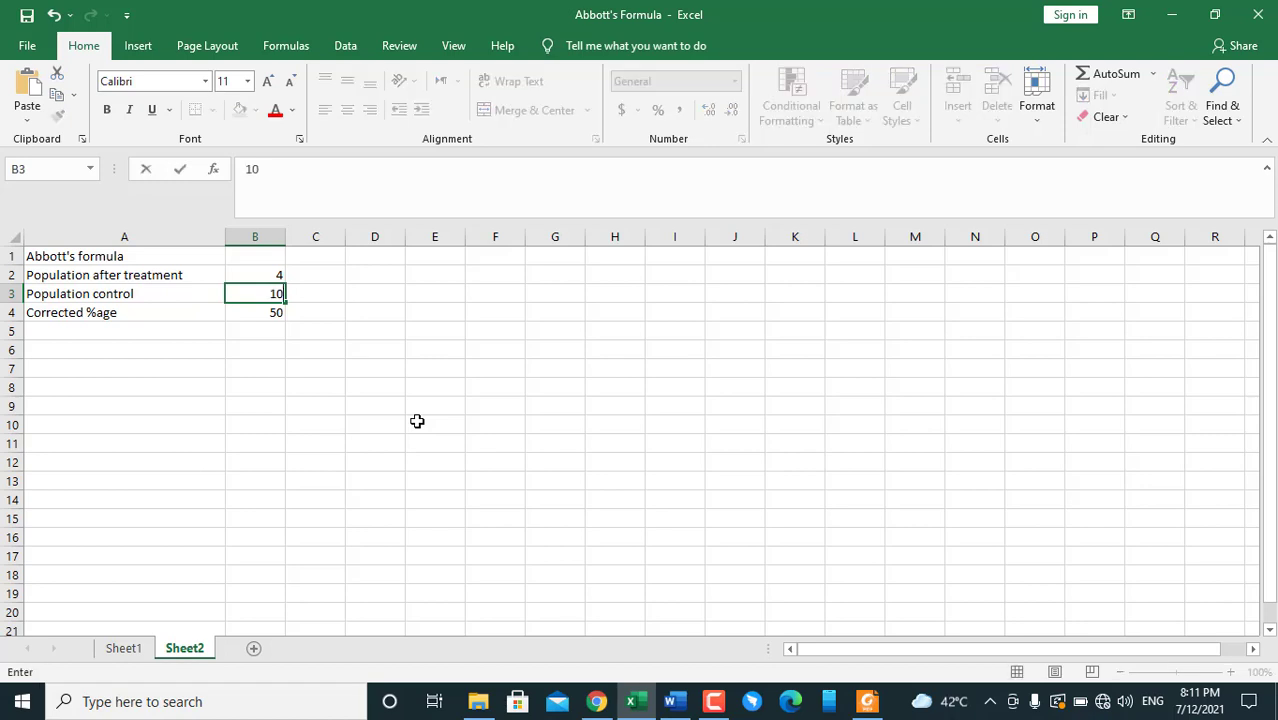
key("Right")
key("Left")
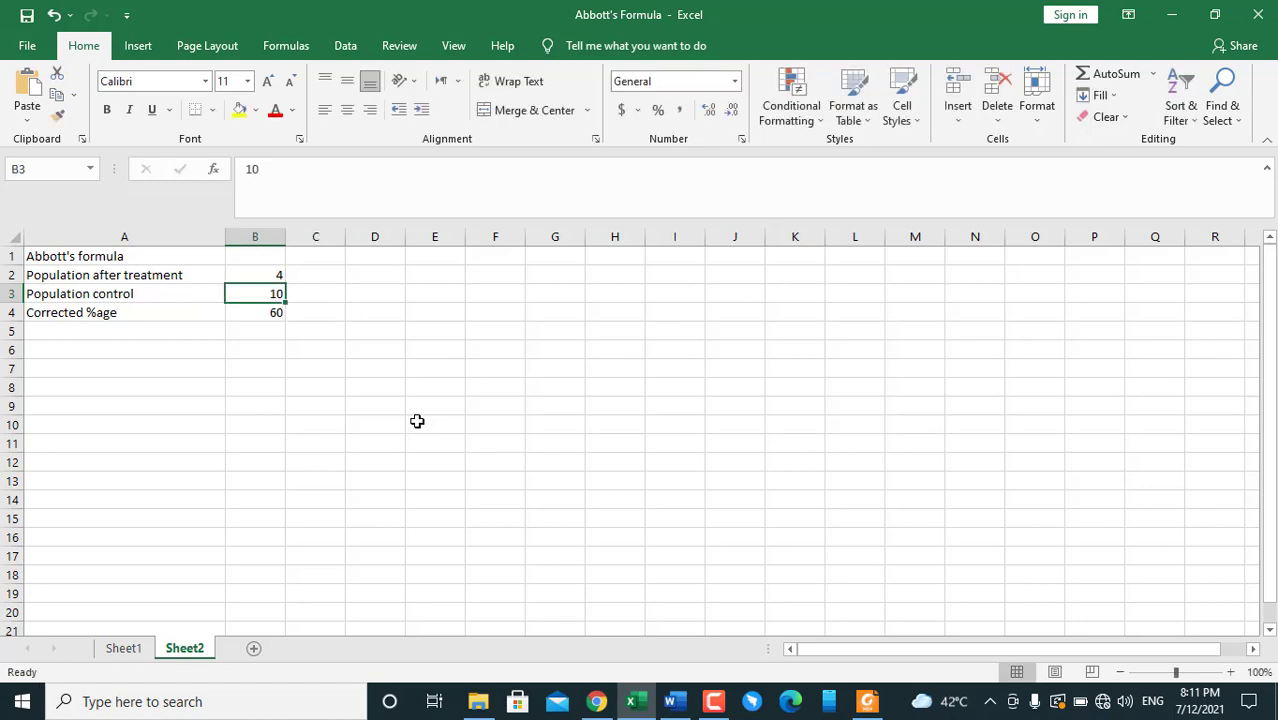
Clear the test values for both populations from B2 and B3.
key("shift+Up")
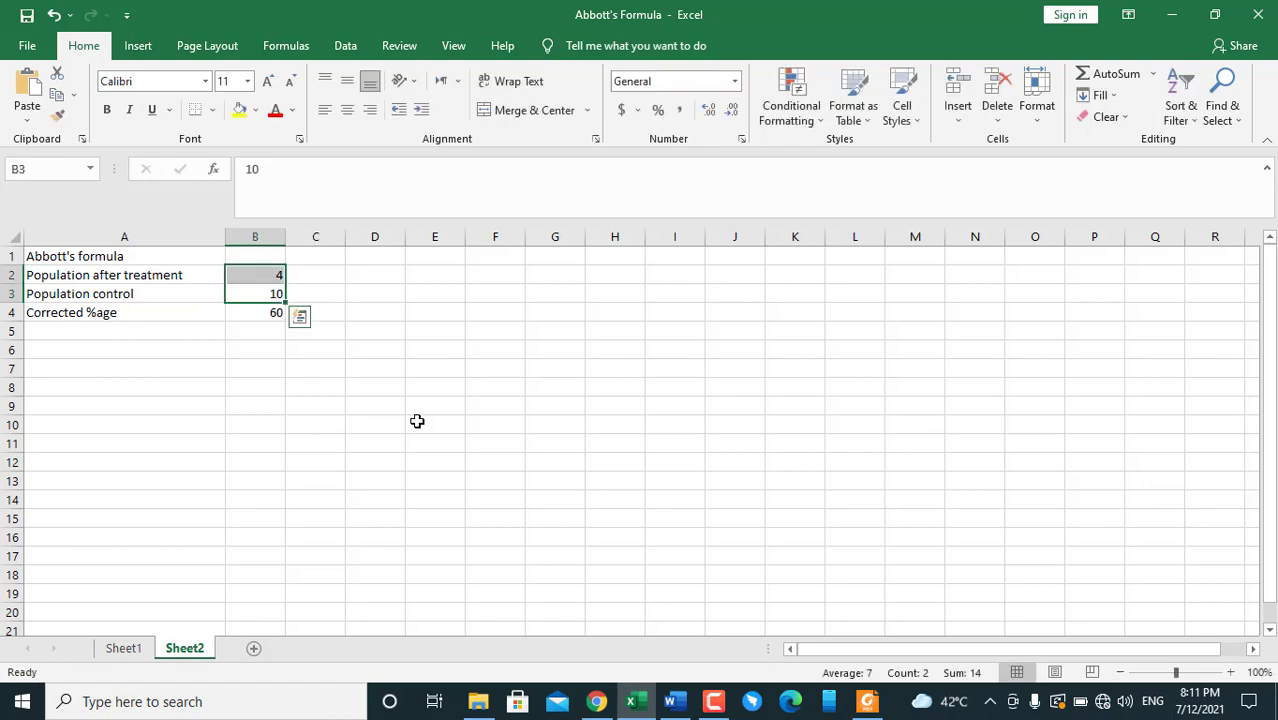
key("Delete")
Compare the formula in B4 with the written Abbott's formula in the Word document, and return to the Excel workbook.
key("Down")
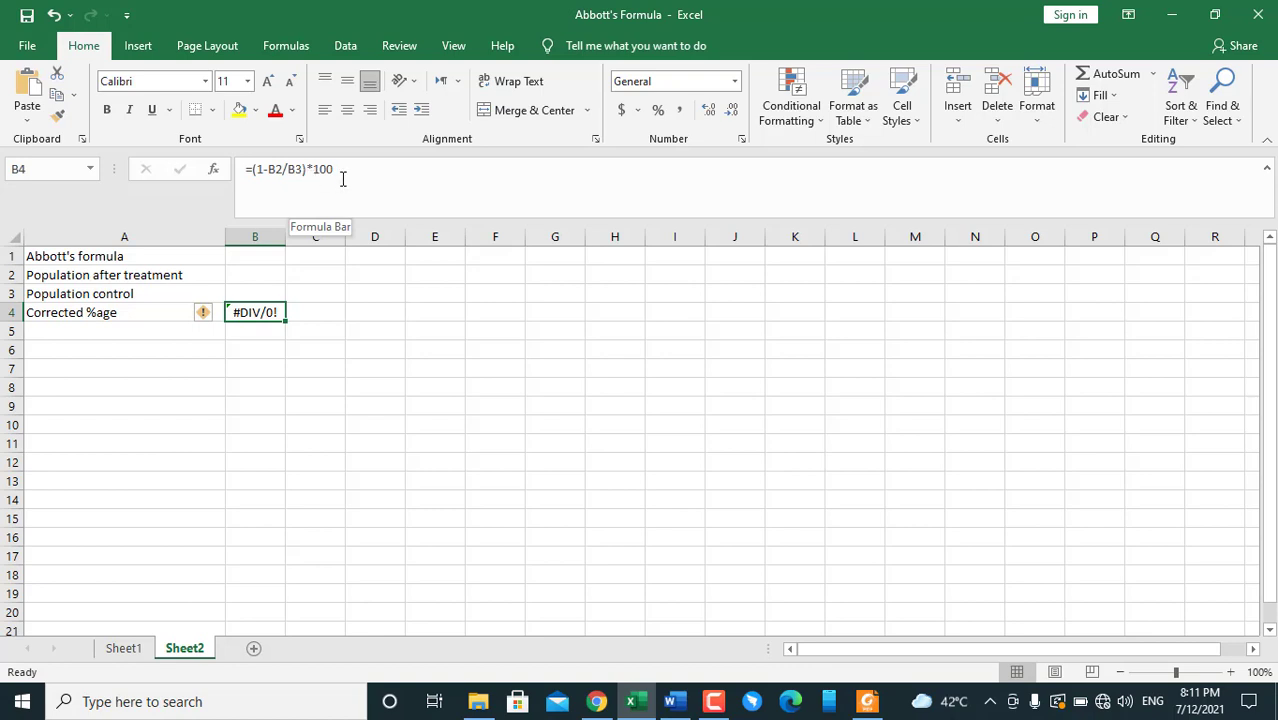
left_click(674, 702)
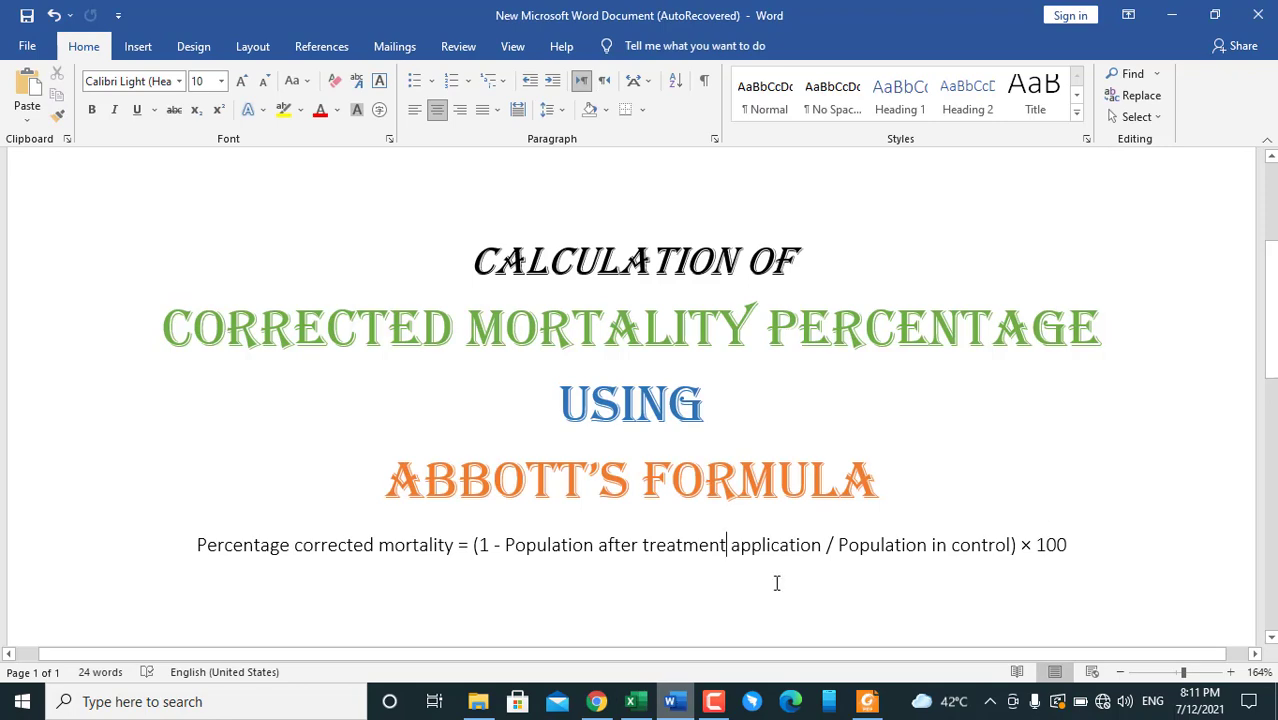
left_click(1176, 12)
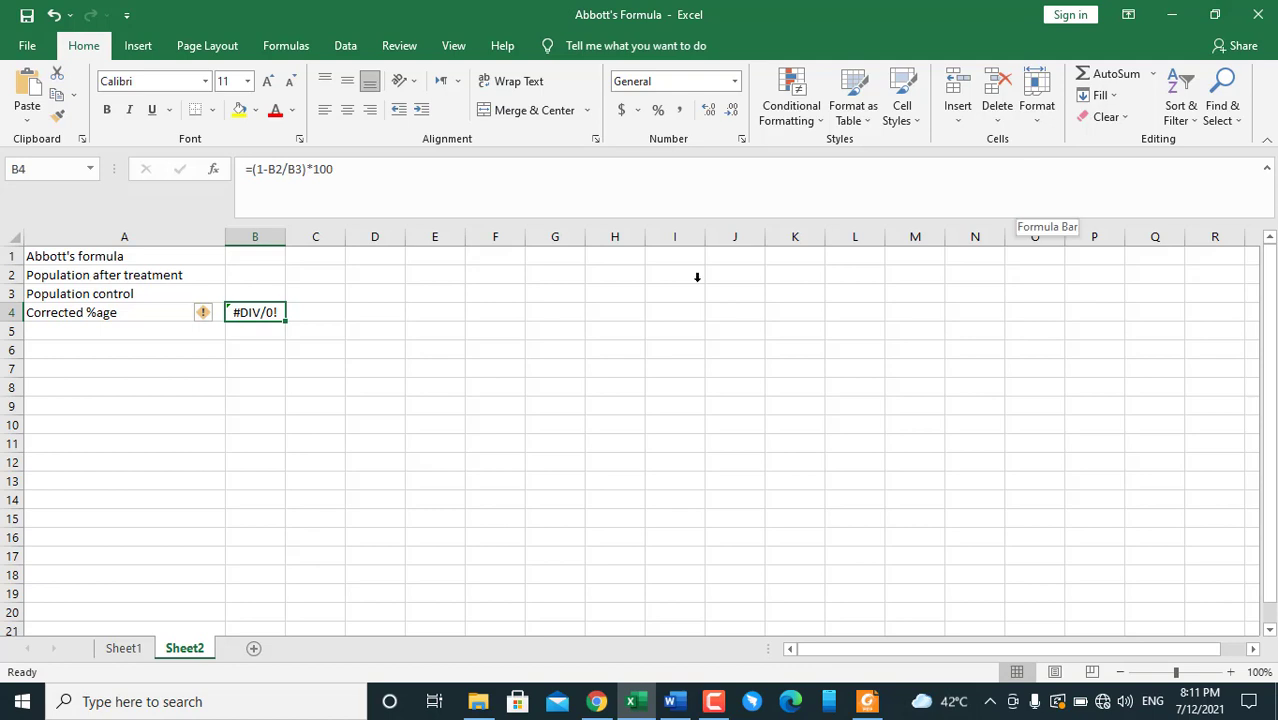
Open Sheet1 and inspect the Population After Treatment and Population in Control input cells, B4 and B5.
left_click(122, 648)
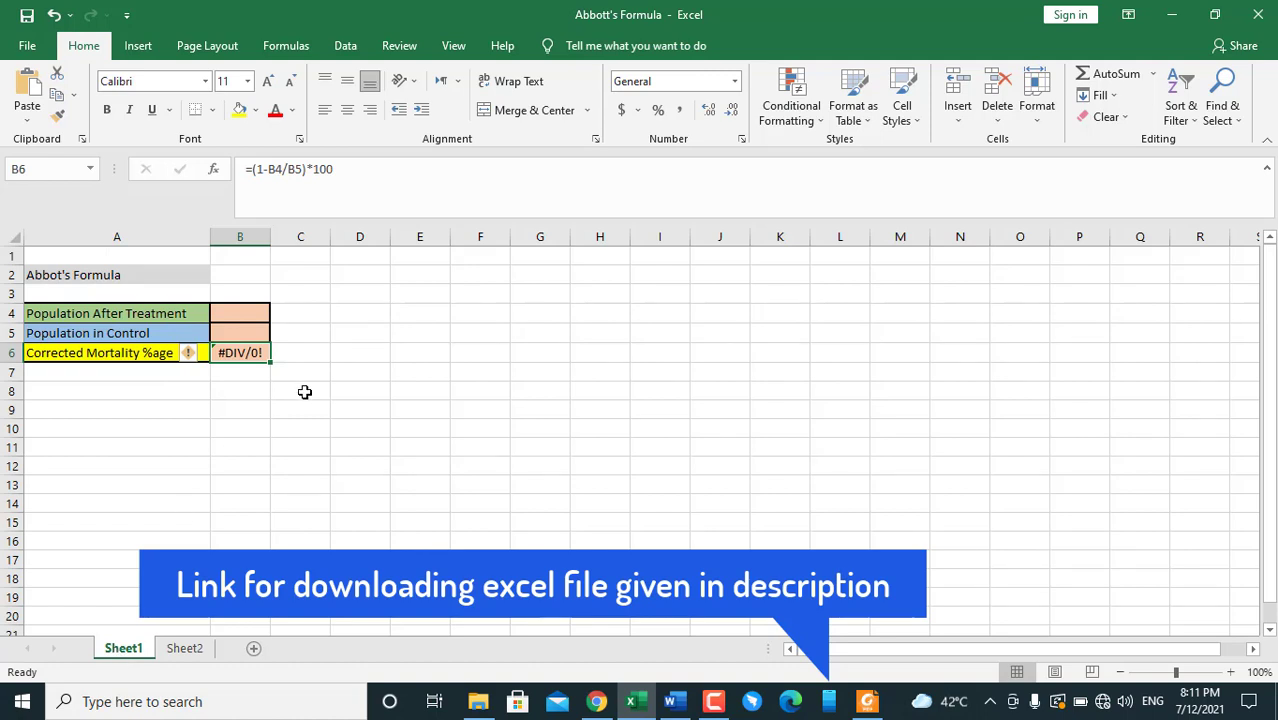
left_click(235, 313)
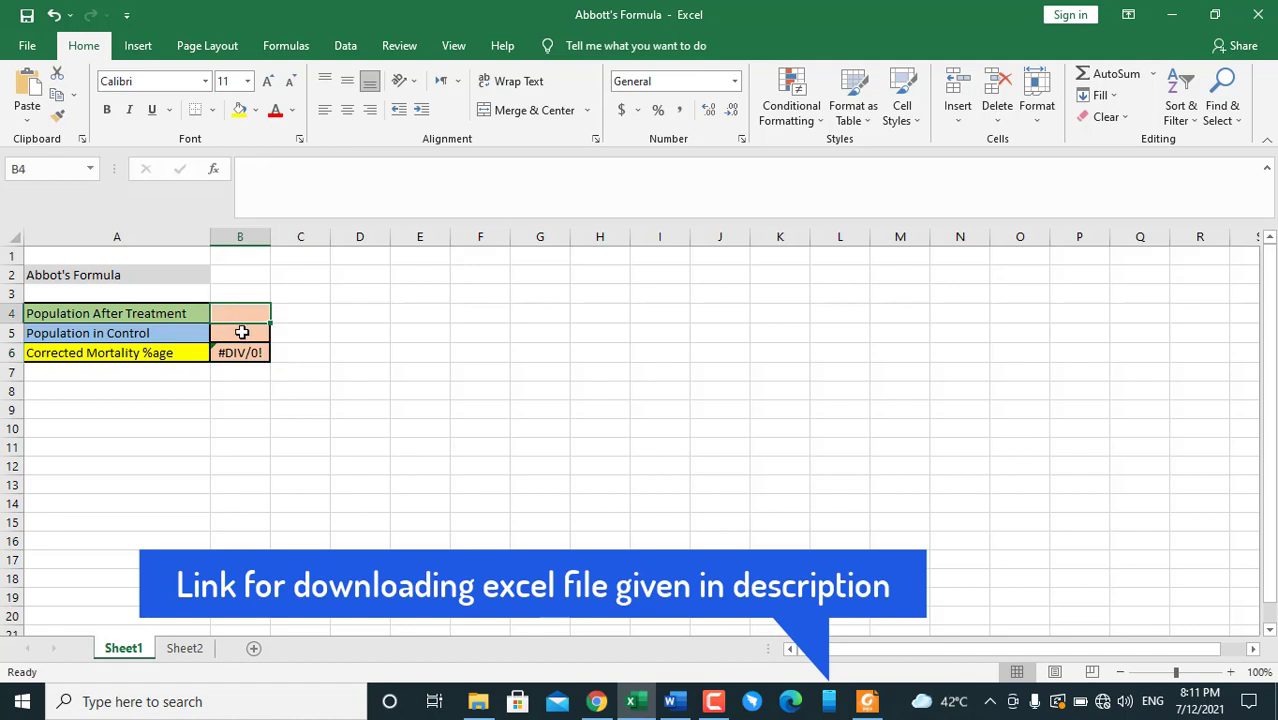
left_click(241, 332)
left_click(248, 310)
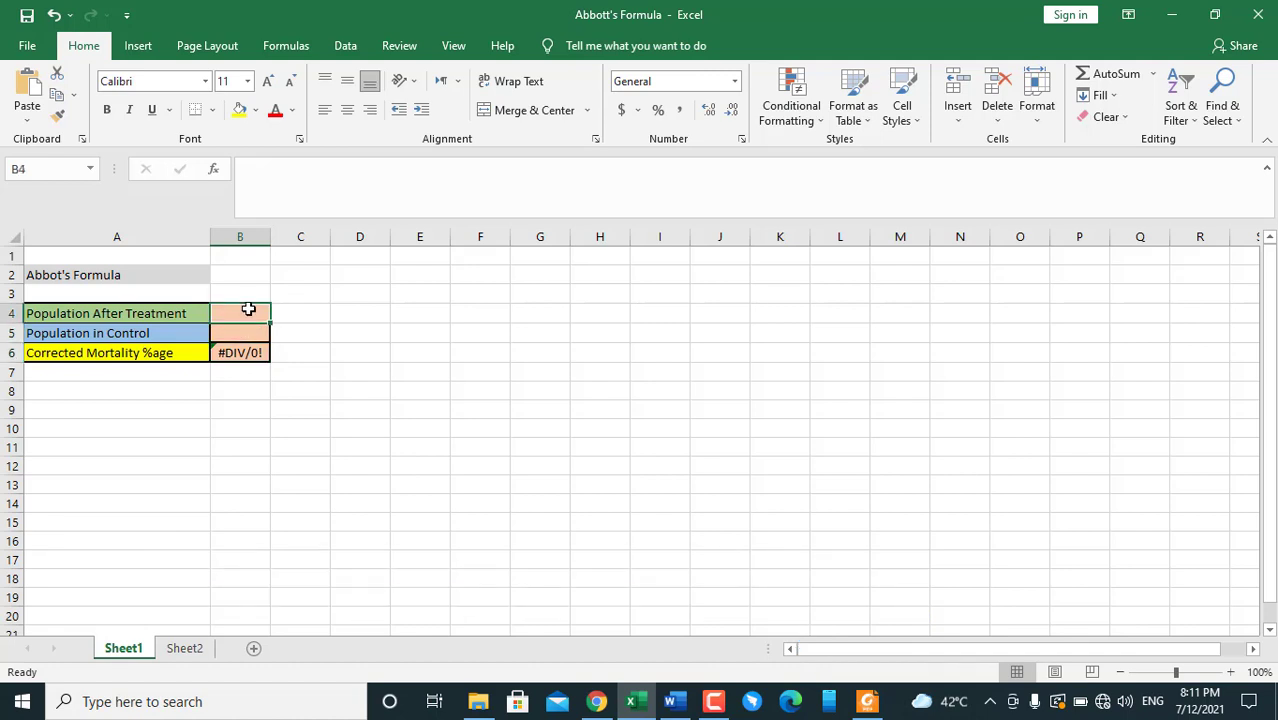
left_click(245, 334)
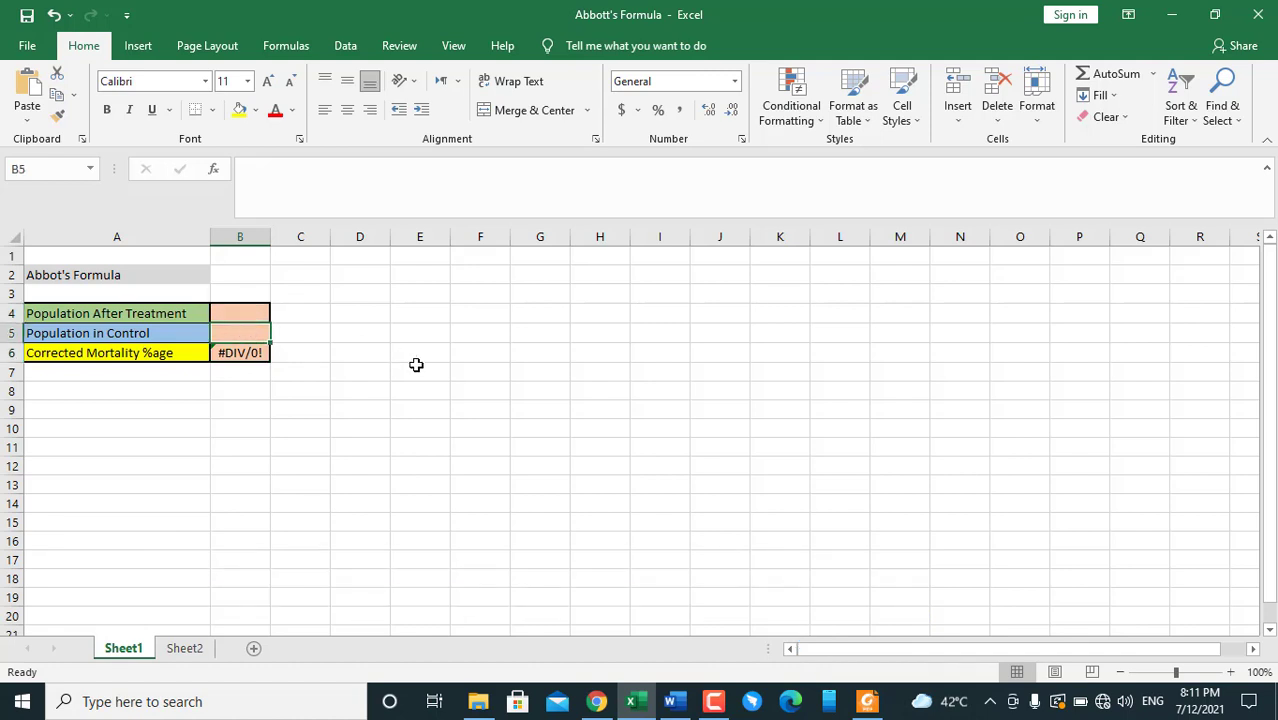